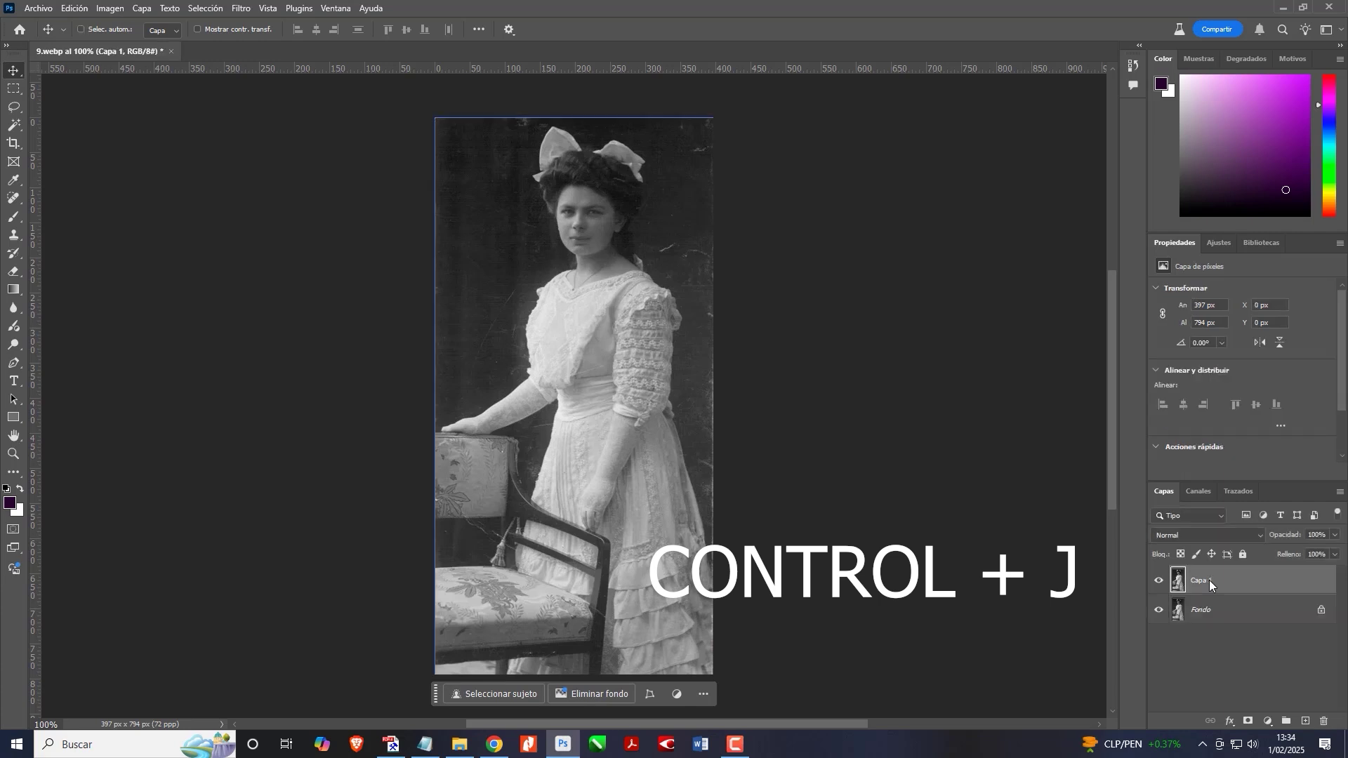
Step: Open Neural Filters on Capa 1 and turn on Restauración de fotos with scratch reduction set to 10
click(239, 9)
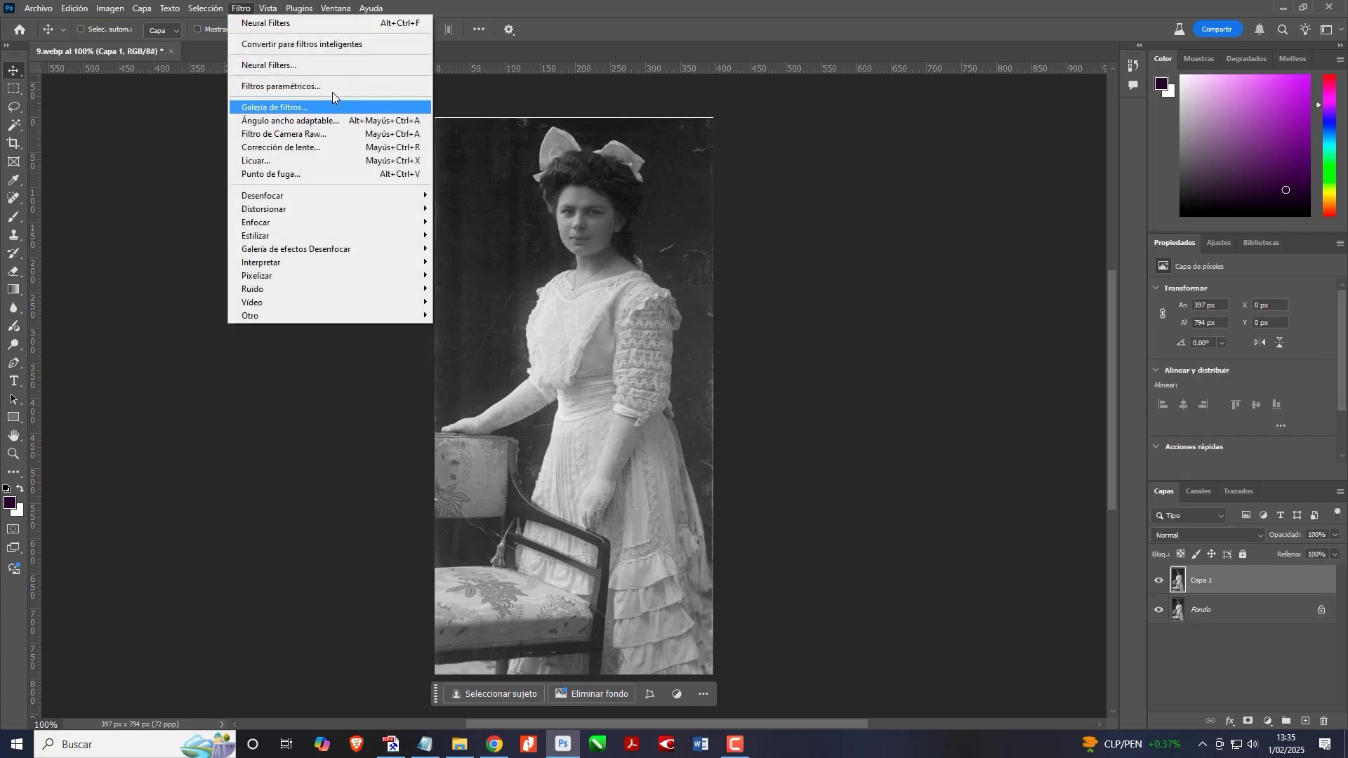
click(256, 61)
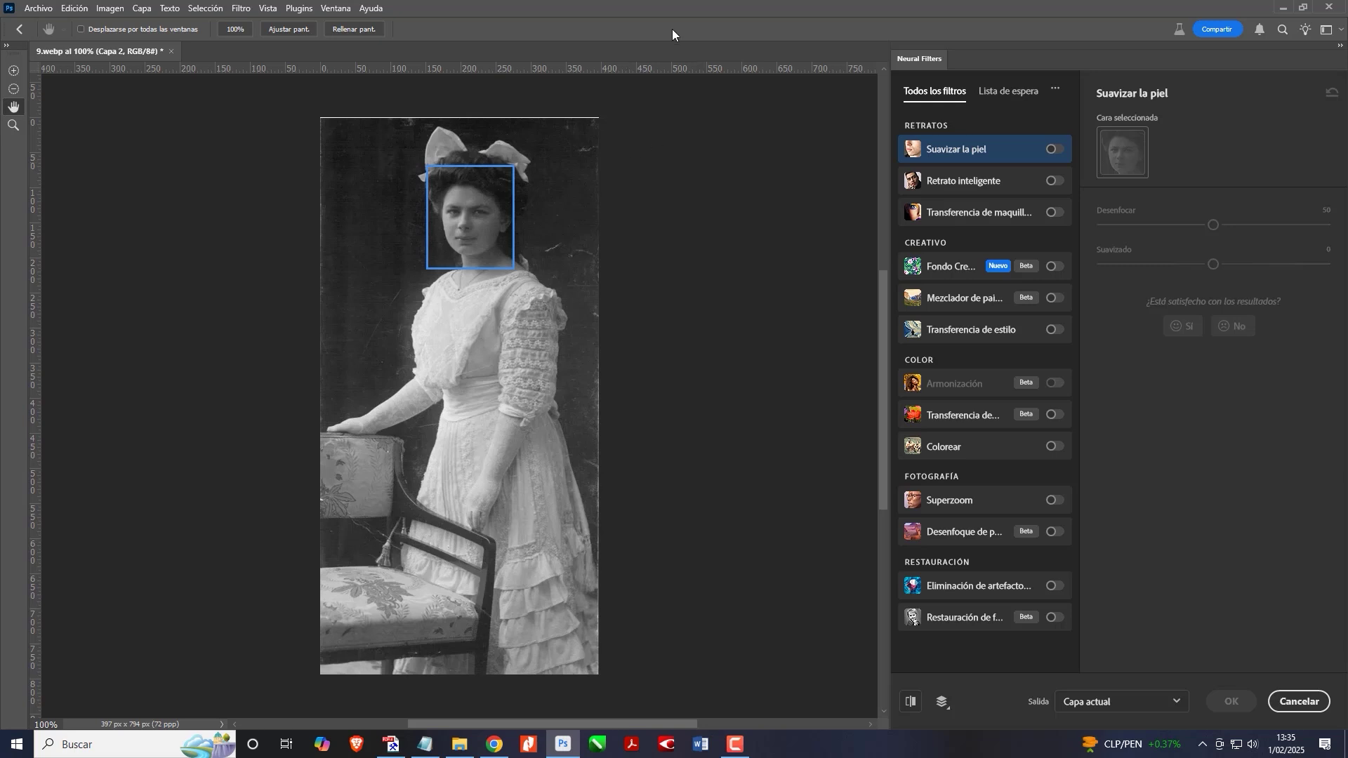
click(1055, 618)
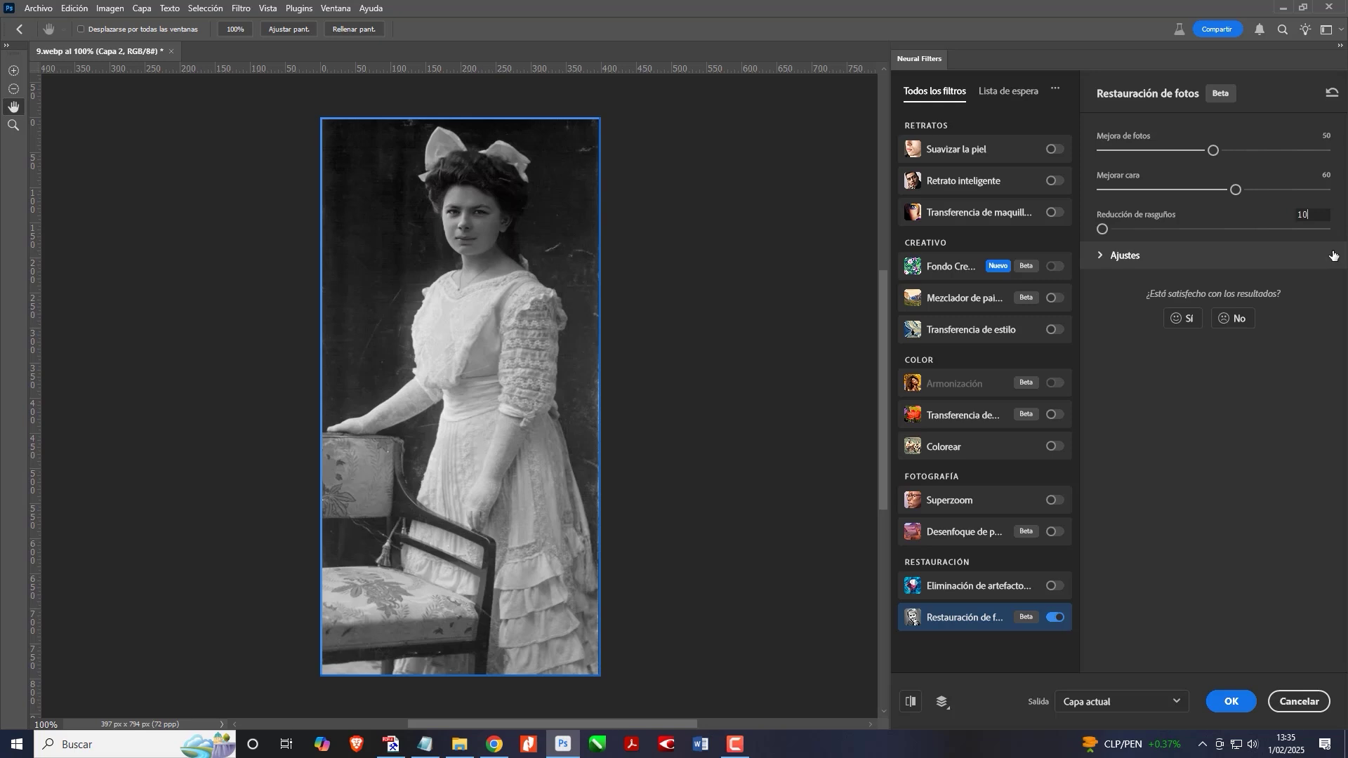
key(Return)
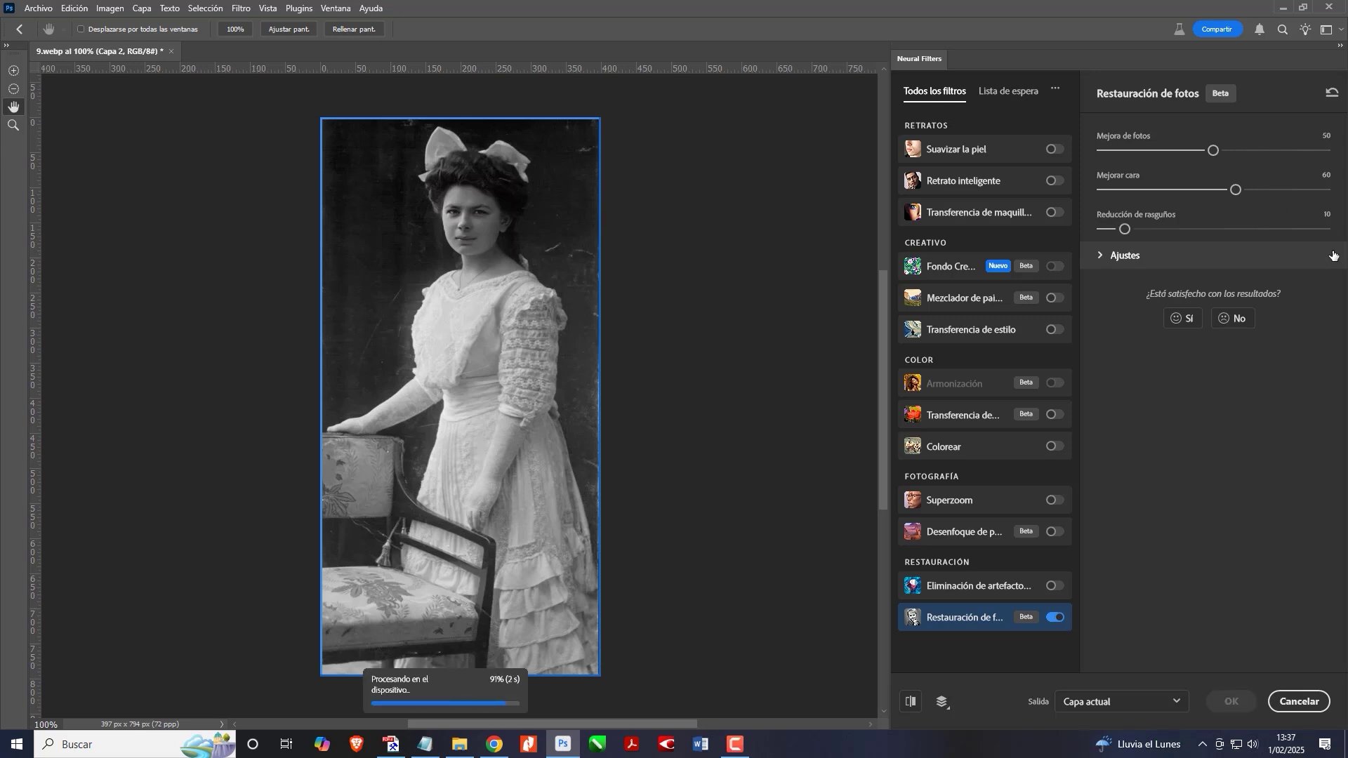
Step: Turn on the Colorear neural filter to color the photo automatically, and select the Suavizar la piel filter
click(1052, 446)
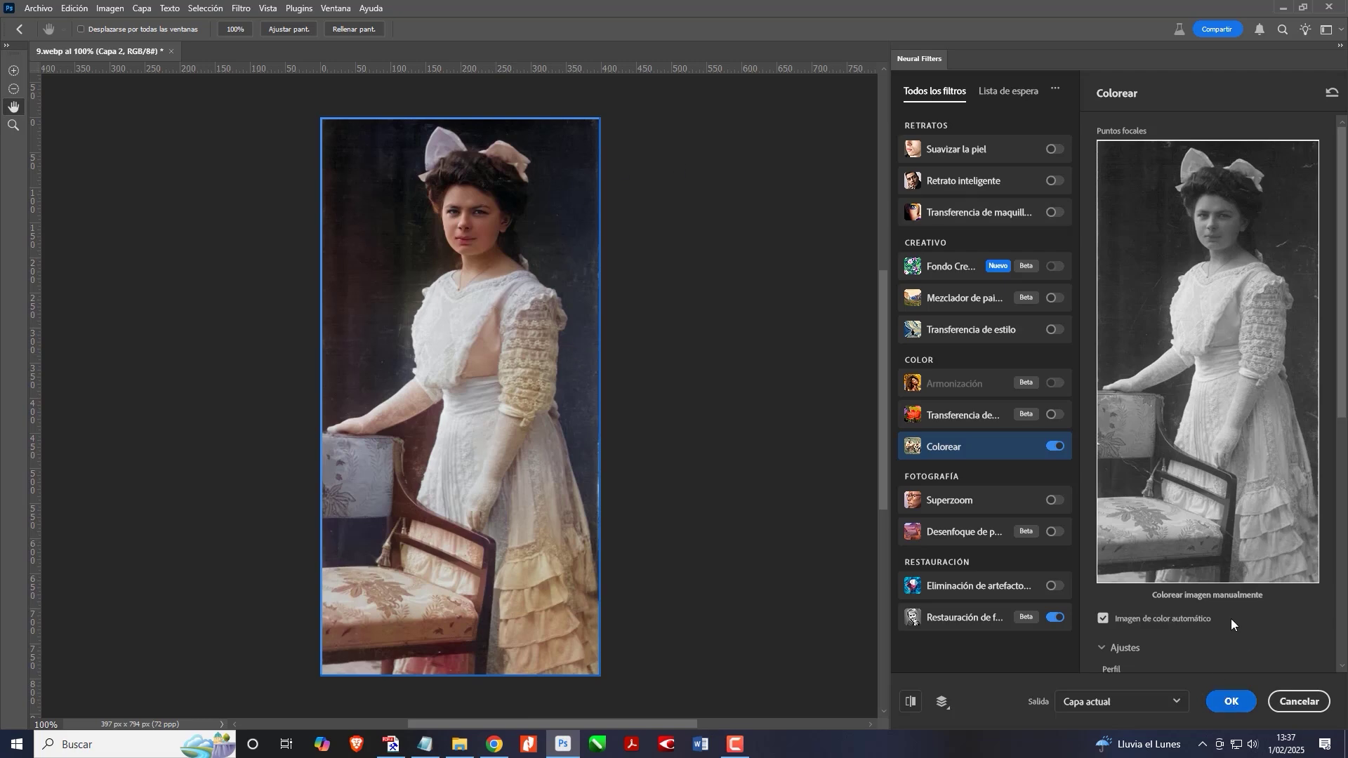
click(963, 150)
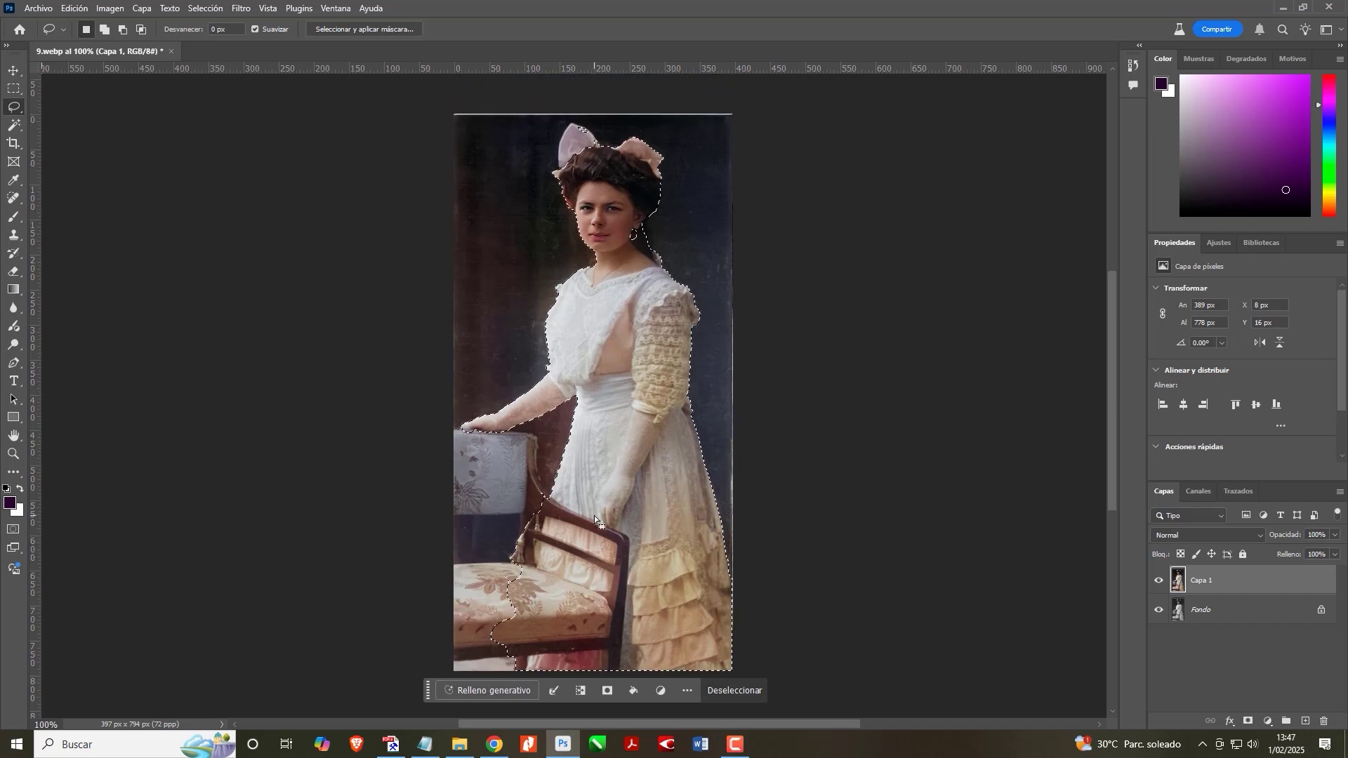
Step: Switch the woman's selection to Quick Mask and paint in black with the Brush over the unmasked parts of both hair bows
scroll(594, 520, up, 3)
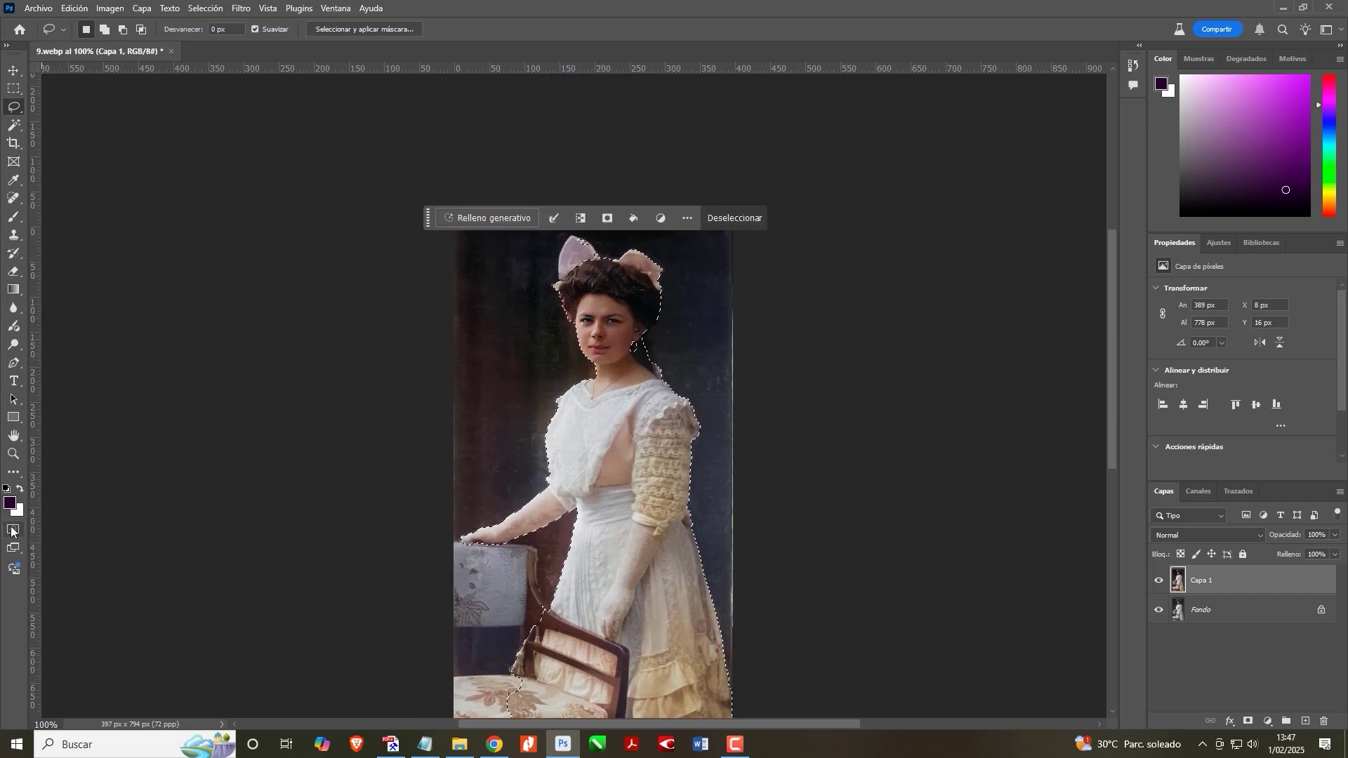
click(13, 530)
scroll(710, 478, up, 5)
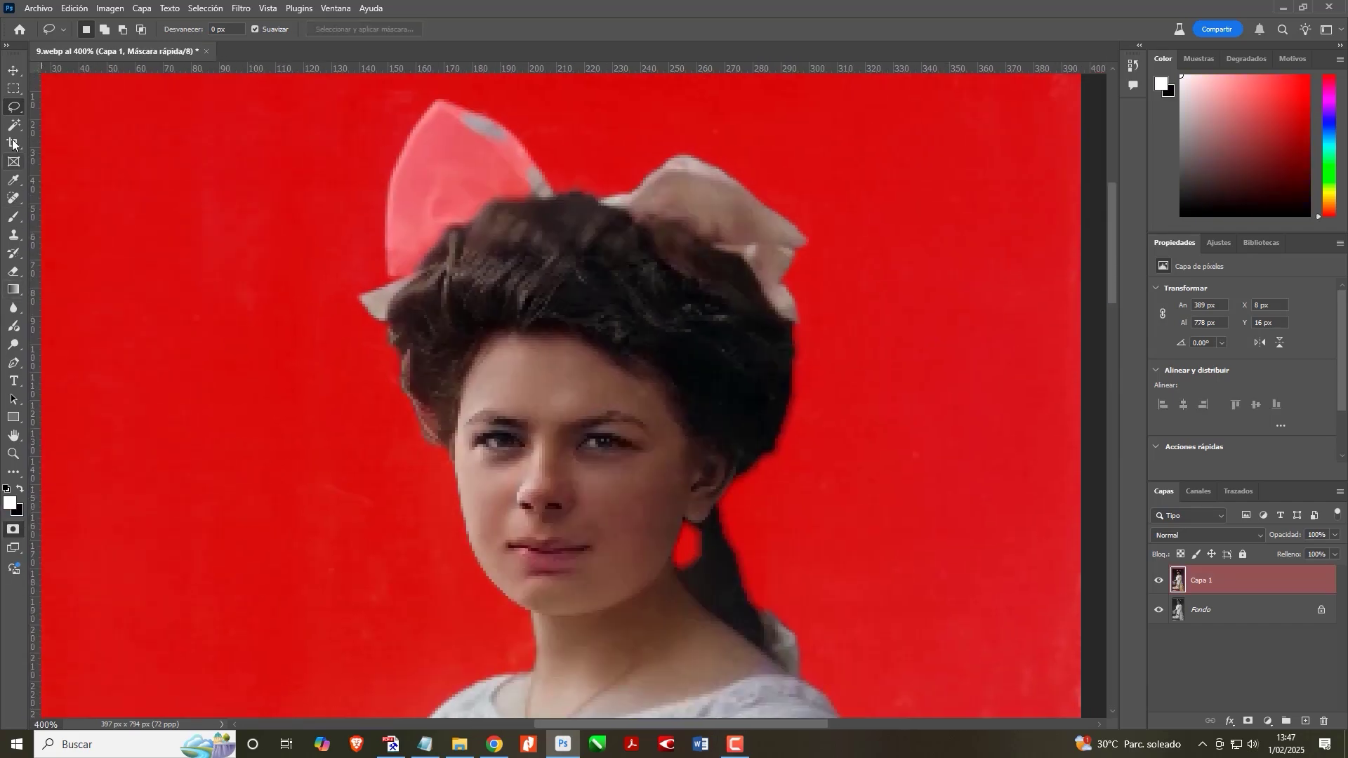
click(13, 217)
scroll(687, 491, down, 2)
scroll(600, 194, up, 1)
key(x)
drag(534, 174, 543, 166)
drag(402, 254, 370, 300)
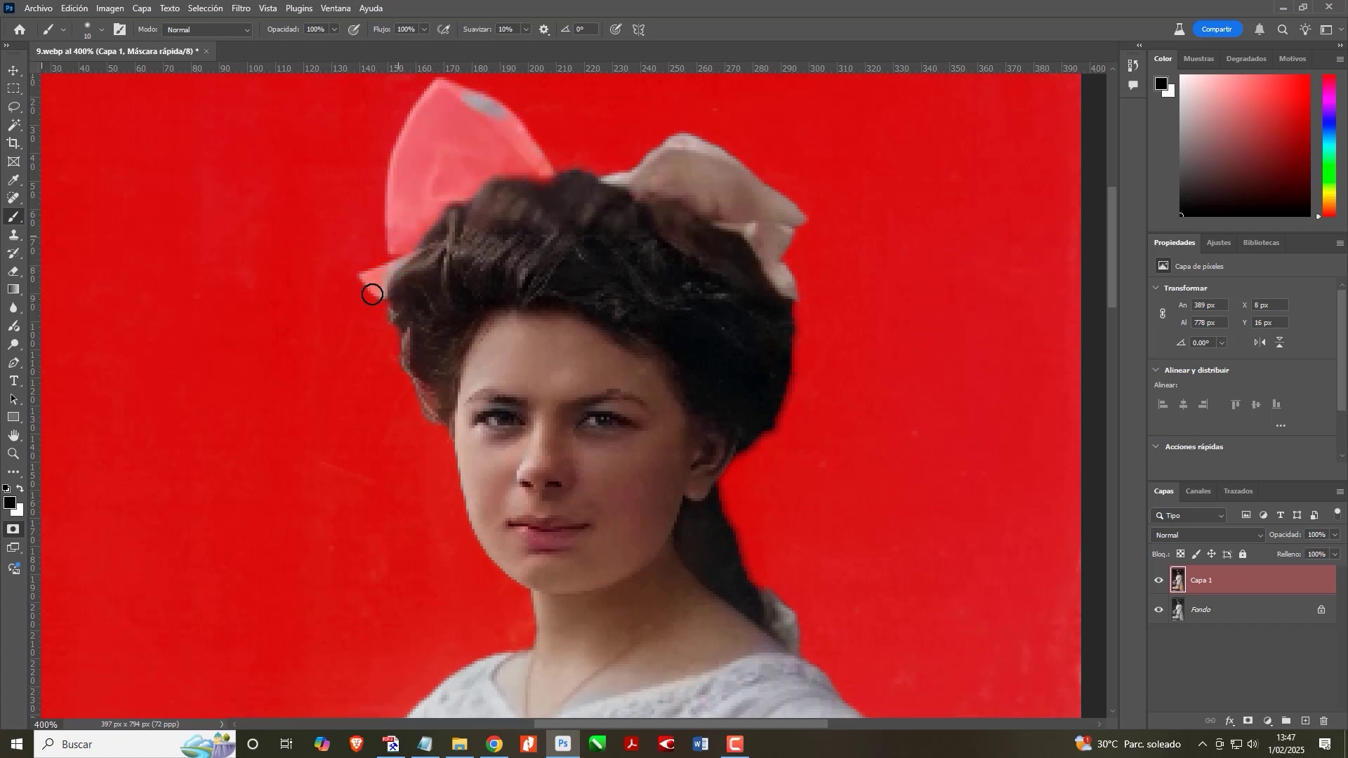
mouse_move(611, 171)
mouse_down()
mouse_move(718, 207)
mouse_move(786, 277)
mouse_move(777, 238)
mouse_move(696, 164)
mouse_move(683, 119)
mouse_move(779, 201)
mouse_up()
scroll(478, 171, down, 6)
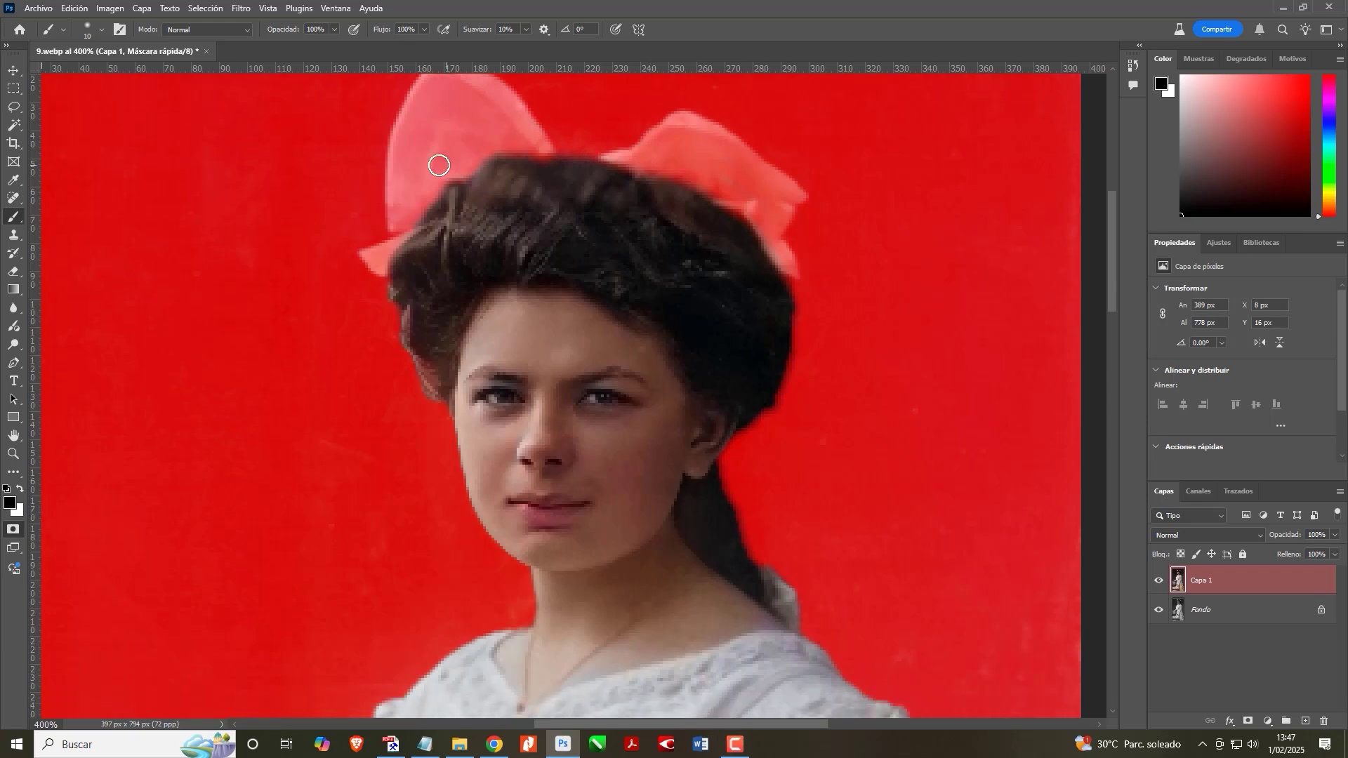
Step: Paint in white along the chair backrest's upper edge and curved side post to add them to the selection
scroll(732, 401, down, 15)
scroll(593, 356, left, 8)
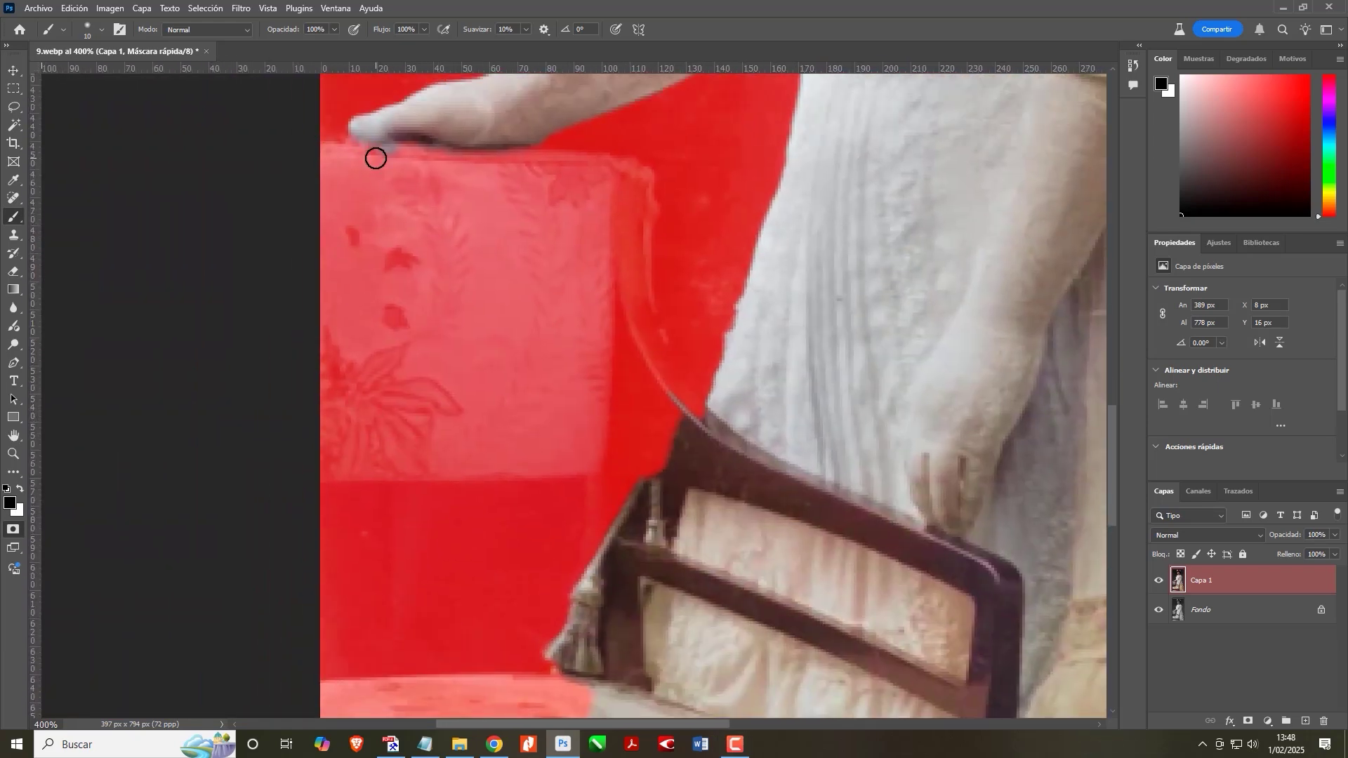
key(x)
mouse_move(474, 150)
mouse_down()
mouse_move(625, 172)
mouse_move(644, 313)
mouse_up()
Step: Paint in white over the seat's front and the dark rail beneath it to add them to the selection
scroll(644, 313, down, 4)
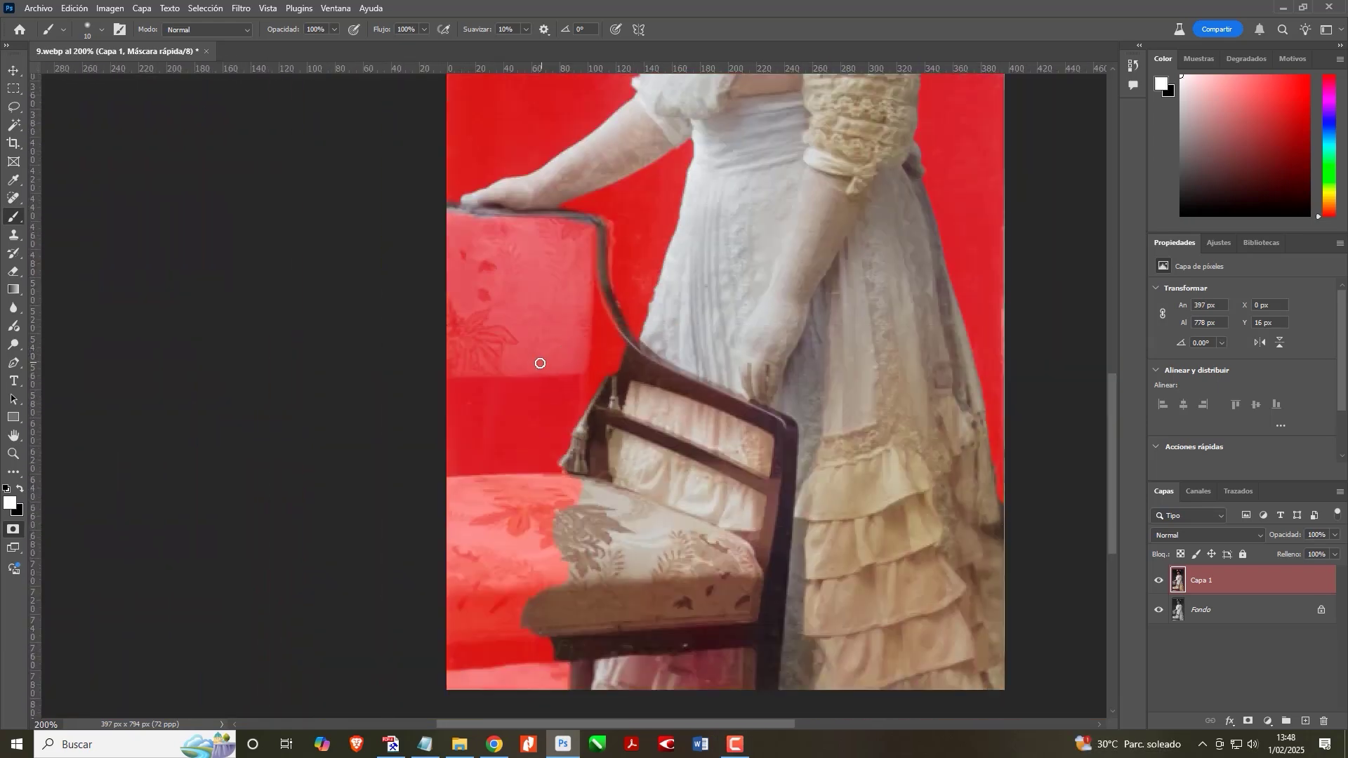
drag(555, 532, 584, 517)
scroll(584, 518, up, 4)
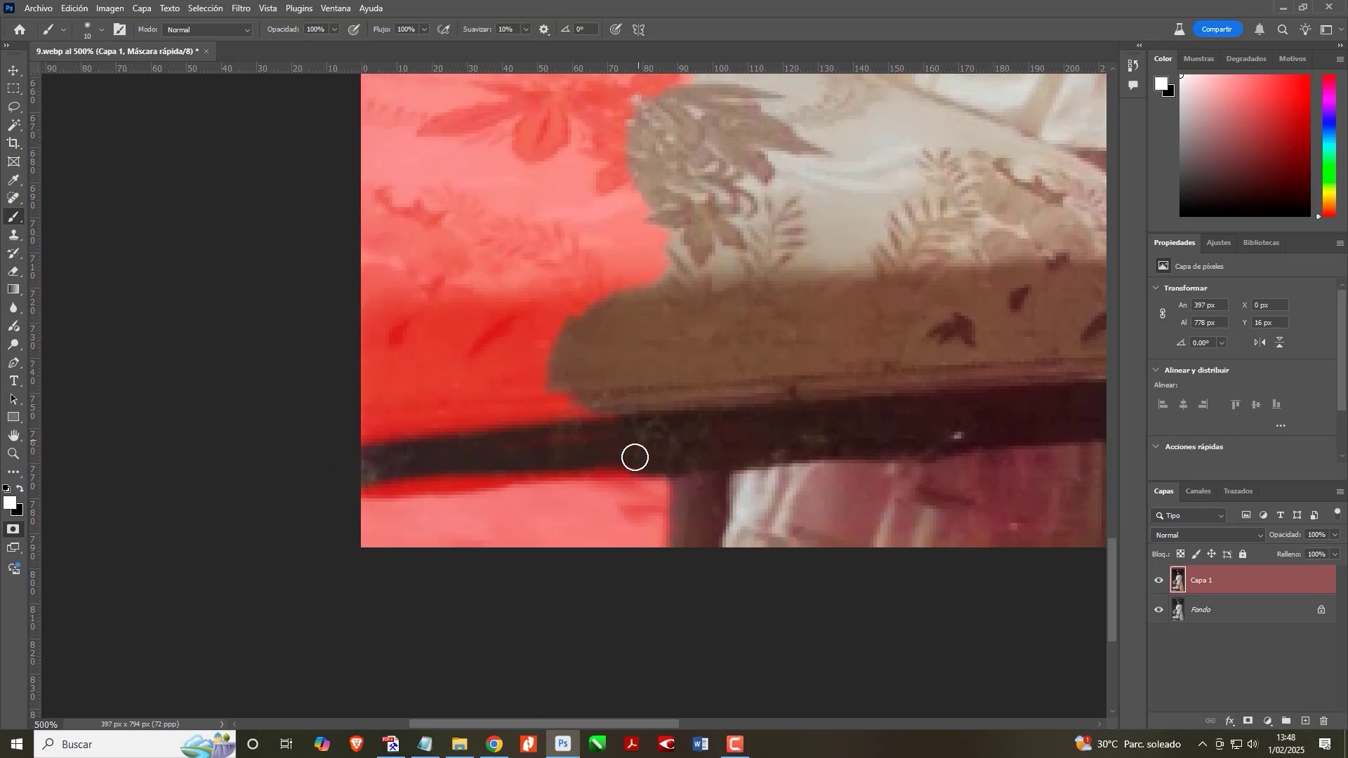
mouse_move(397, 461)
mouse_down()
mouse_move(554, 425)
mouse_move(338, 429)
mouse_move(521, 427)
mouse_move(497, 328)
mouse_up()
Step: Enlarge the brush to 29 px and clear the mask from the middle of the chair's backrest and seat
scroll(545, 365, down, 2)
scroll(572, 304, up, 3)
right_click(572, 304)
mouse_move(512, 229)
mouse_down()
mouse_move(539, 607)
mouse_move(587, 639)
mouse_move(469, 522)
mouse_move(562, 437)
mouse_move(573, 619)
mouse_move(576, 520)
mouse_move(476, 381)
mouse_move(544, 260)
mouse_move(566, 345)
mouse_move(643, 401)
mouse_move(514, 425)
mouse_move(480, 302)
mouse_move(459, 321)
mouse_move(601, 371)
mouse_move(523, 311)
mouse_move(574, 335)
mouse_move(652, 320)
mouse_move(647, 398)
mouse_up()
scroll(478, 301, up, 2)
scroll(561, 334, up, 3)
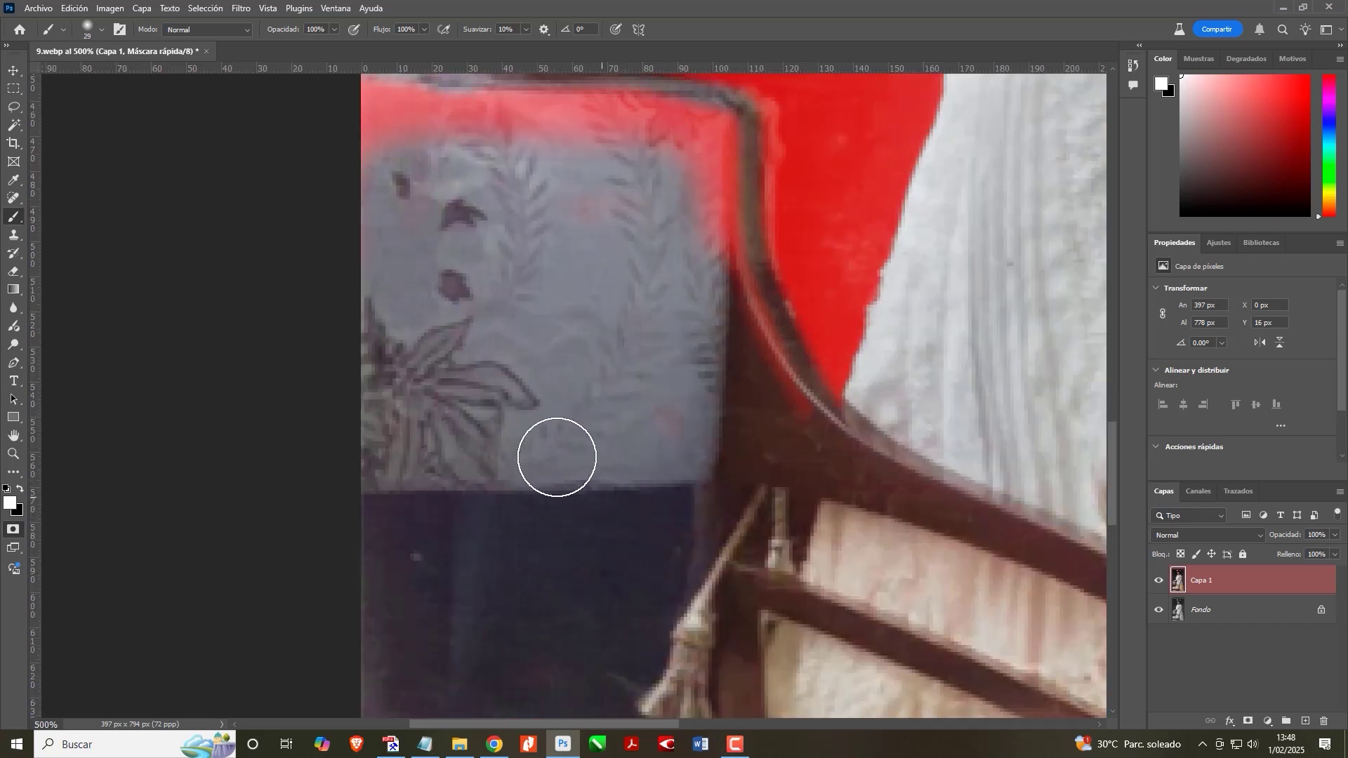
Step: Reduce the brush to 10 px and clear the remaining mask along the backrest's border
scroll(529, 324, up, 1)
right_click(529, 324)
key(Return)
mouse_move(370, 232)
mouse_down()
mouse_move(411, 210)
mouse_move(304, 297)
mouse_move(474, 225)
mouse_move(497, 263)
mouse_move(711, 227)
mouse_move(590, 283)
mouse_move(691, 255)
mouse_move(404, 370)
mouse_move(549, 254)
mouse_move(779, 263)
mouse_move(779, 435)
mouse_move(775, 396)
mouse_move(757, 424)
mouse_move(702, 313)
mouse_up()
Step: Set the brush to 5 px with black as the painting color and refine the mask along the lace sleeve's outer edge
scroll(701, 313, down, 10)
scroll(596, 265, right, 4)
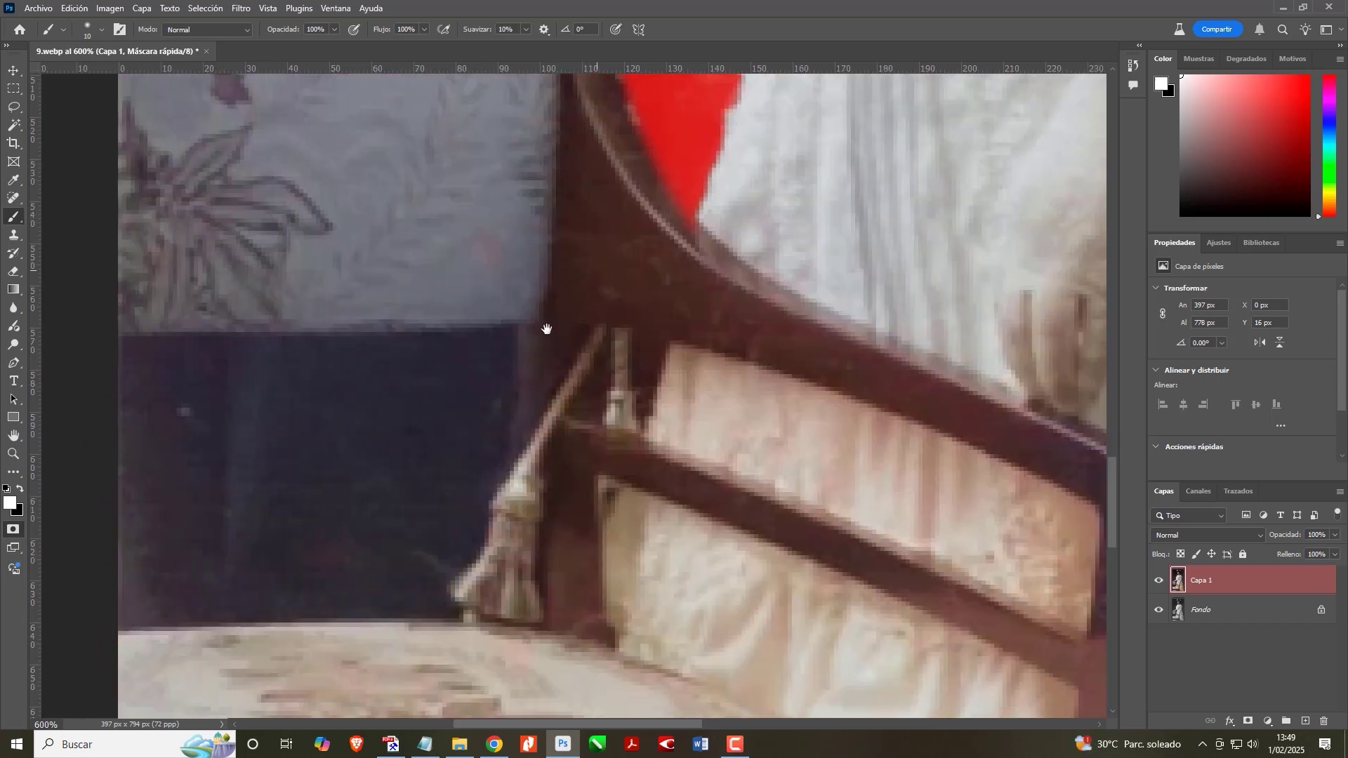
scroll(323, 330, down, 6)
scroll(531, 408, up, 4)
scroll(798, 268, up, 4)
right_click(890, 258)
click(890, 258)
key(Return)
scroll(891, 258, up, 1)
key(x)
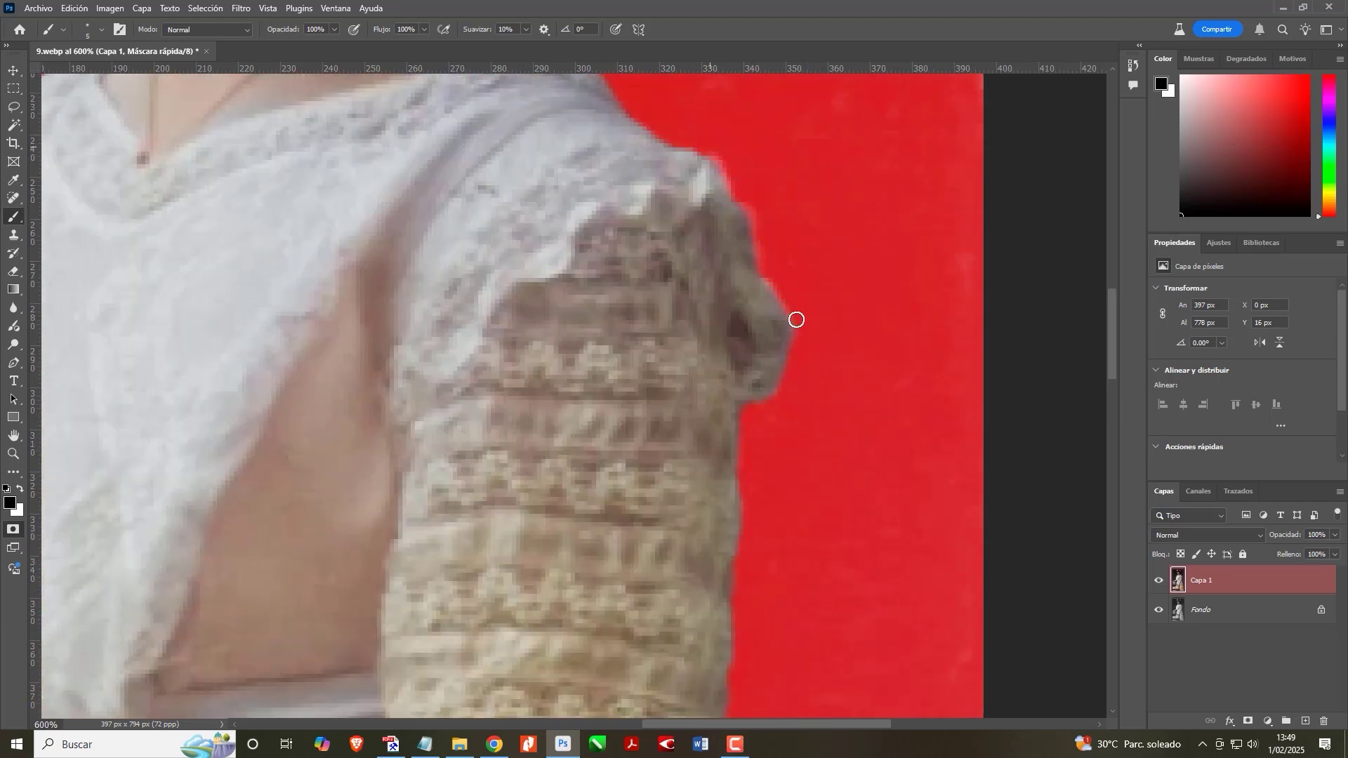
scroll(746, 437, down, 6)
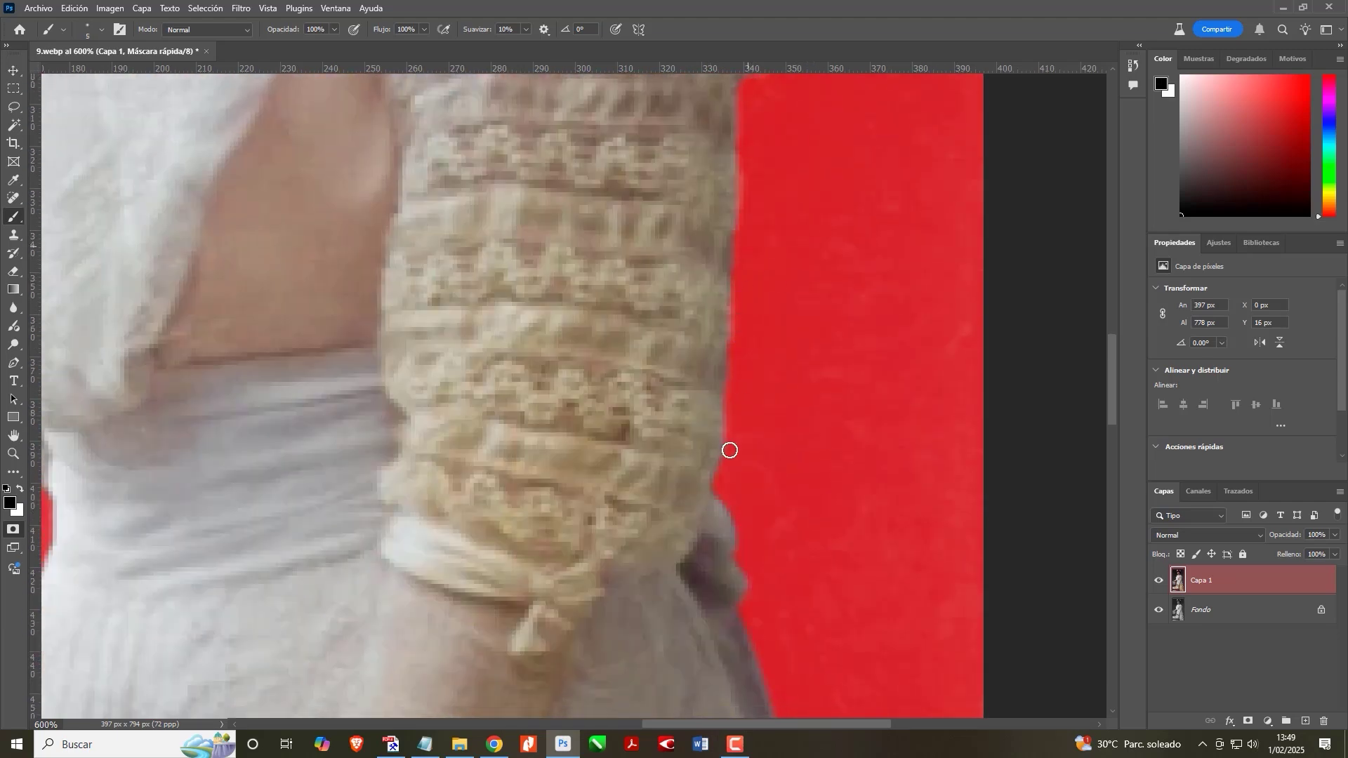
Step: Refine the mask along the skirt's outer edge down to the hem and leave Quick Mask
scroll(747, 573, down, 5)
scroll(756, 259, down, 1)
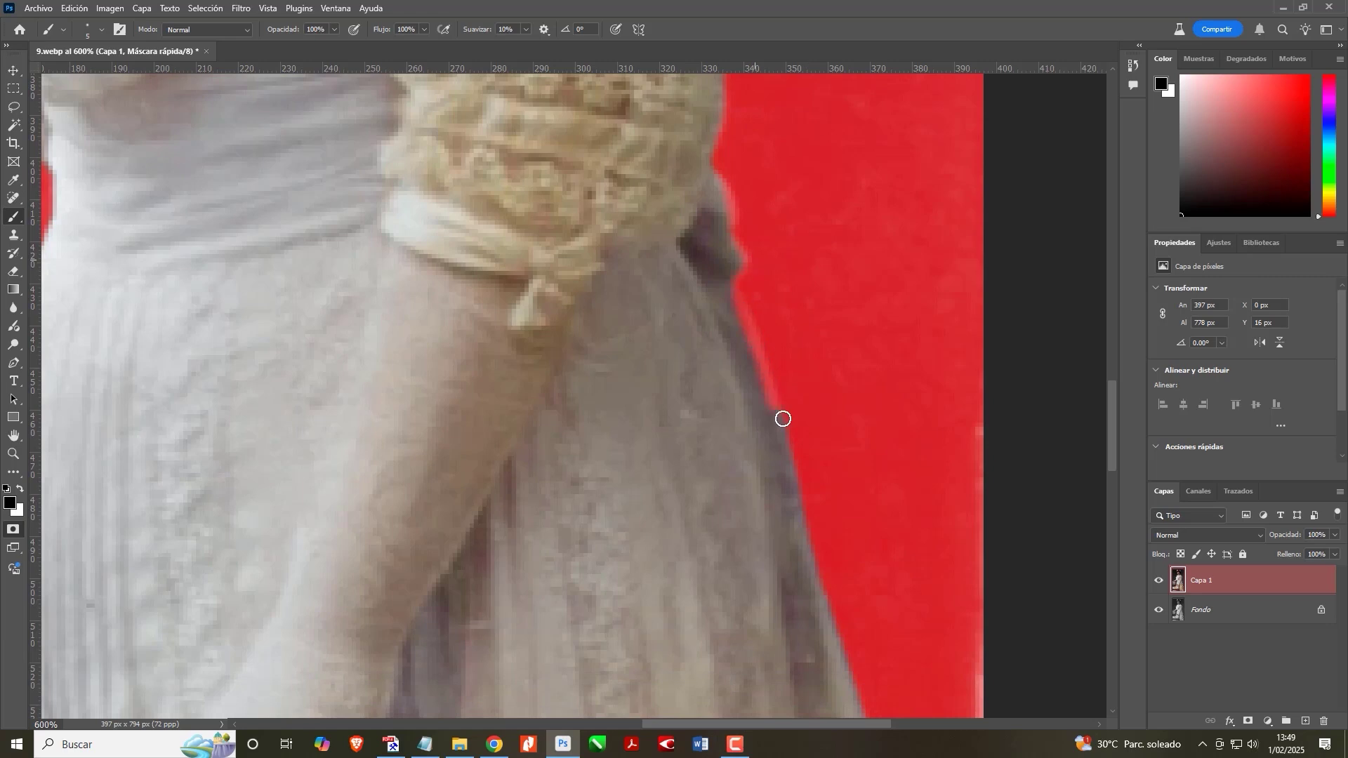
scroll(852, 300, down, 5)
scroll(885, 393, down, 5)
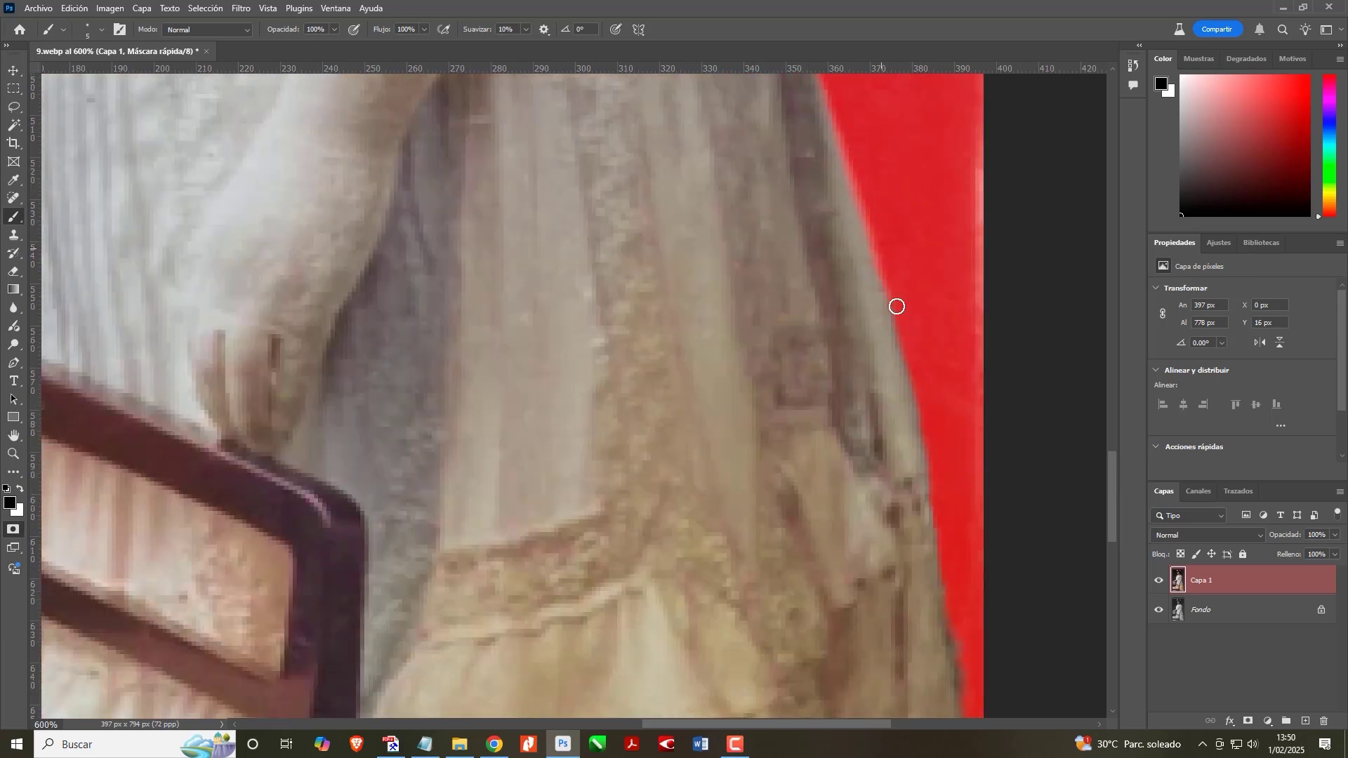
scroll(942, 382, down, 5)
scroll(970, 517, down, 4)
scroll(632, 351, up, 8)
key(q)
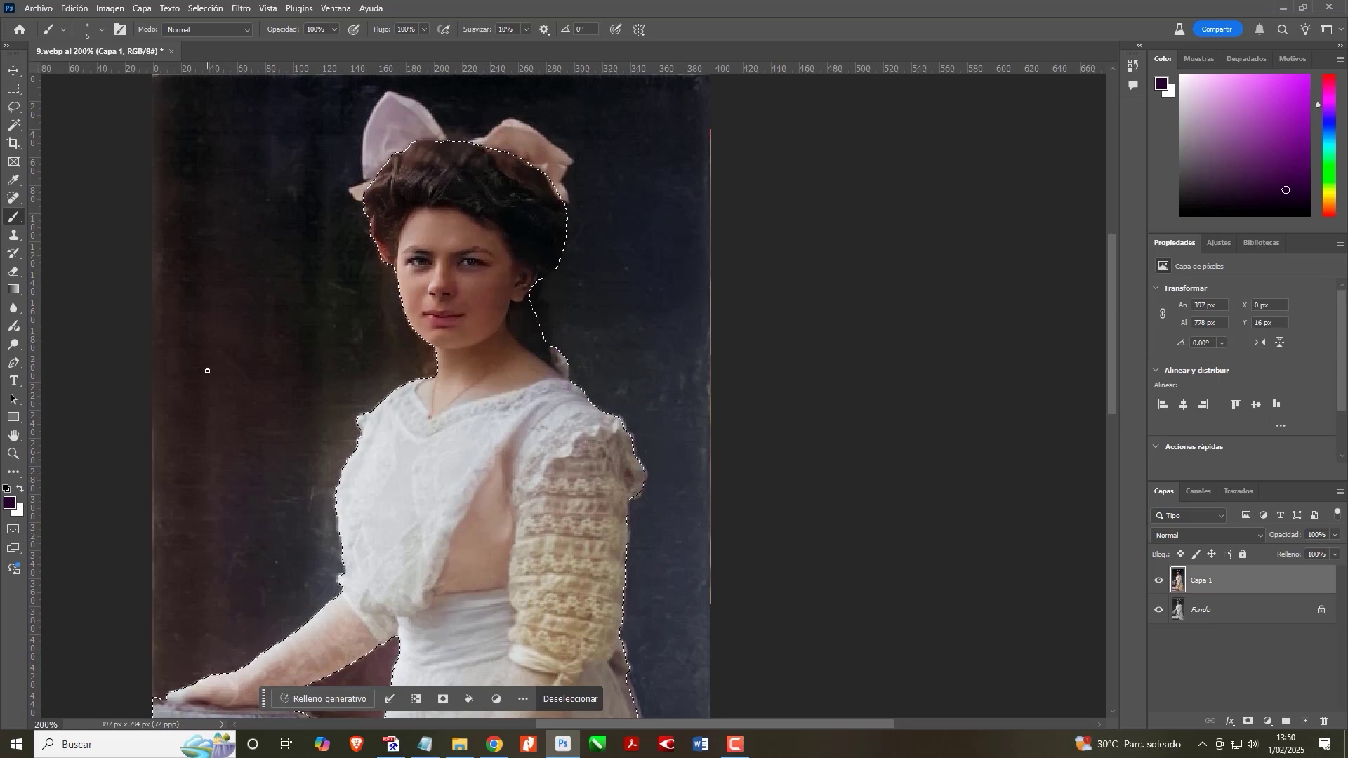
Step: Invert the selection so that it covers the background around the woman and chair
scroll(206, 361, up, 1)
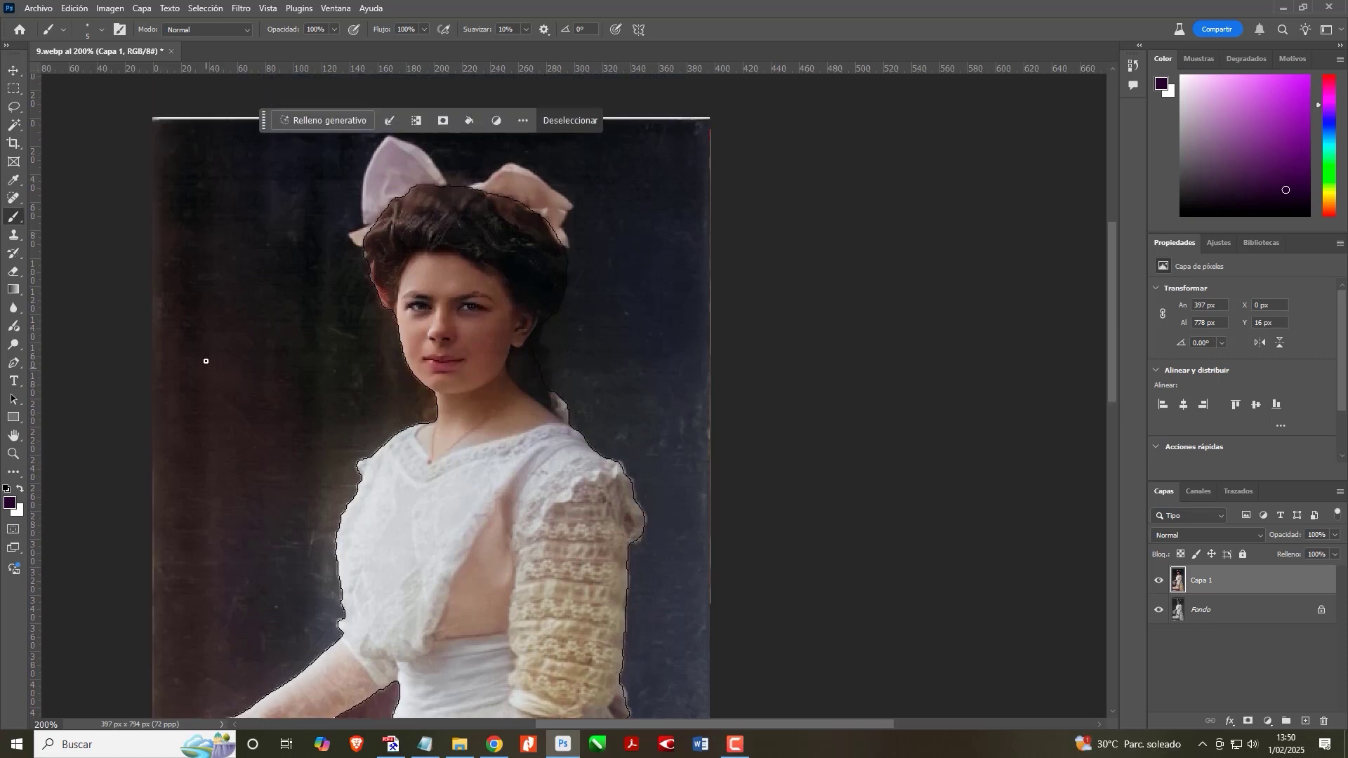
click(210, 8)
click(210, 63)
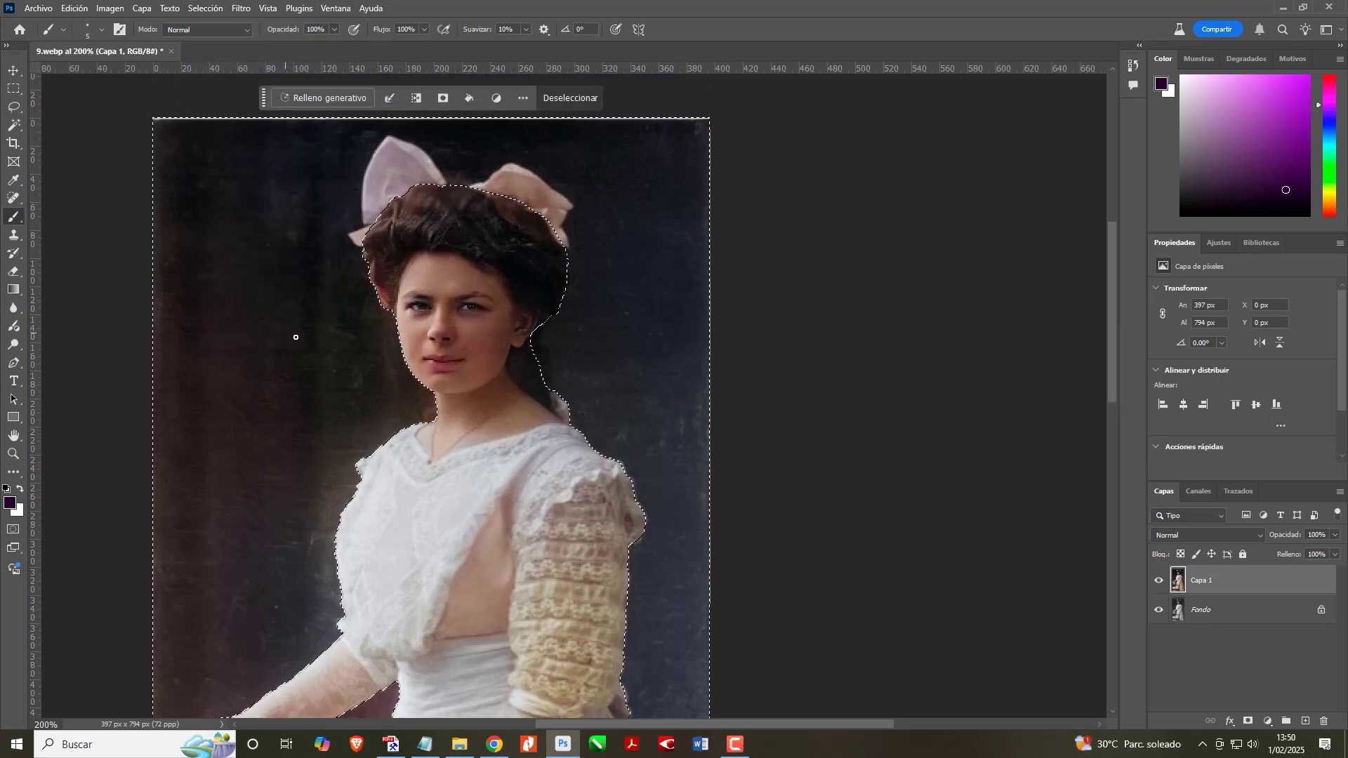
Step: Run Generative Fill on the selected background with the prompt "fondo de teatro"
scroll(272, 339, down, 5)
key(ctrl+minus)
click(326, 138)
drag(280, 138, 315, 433)
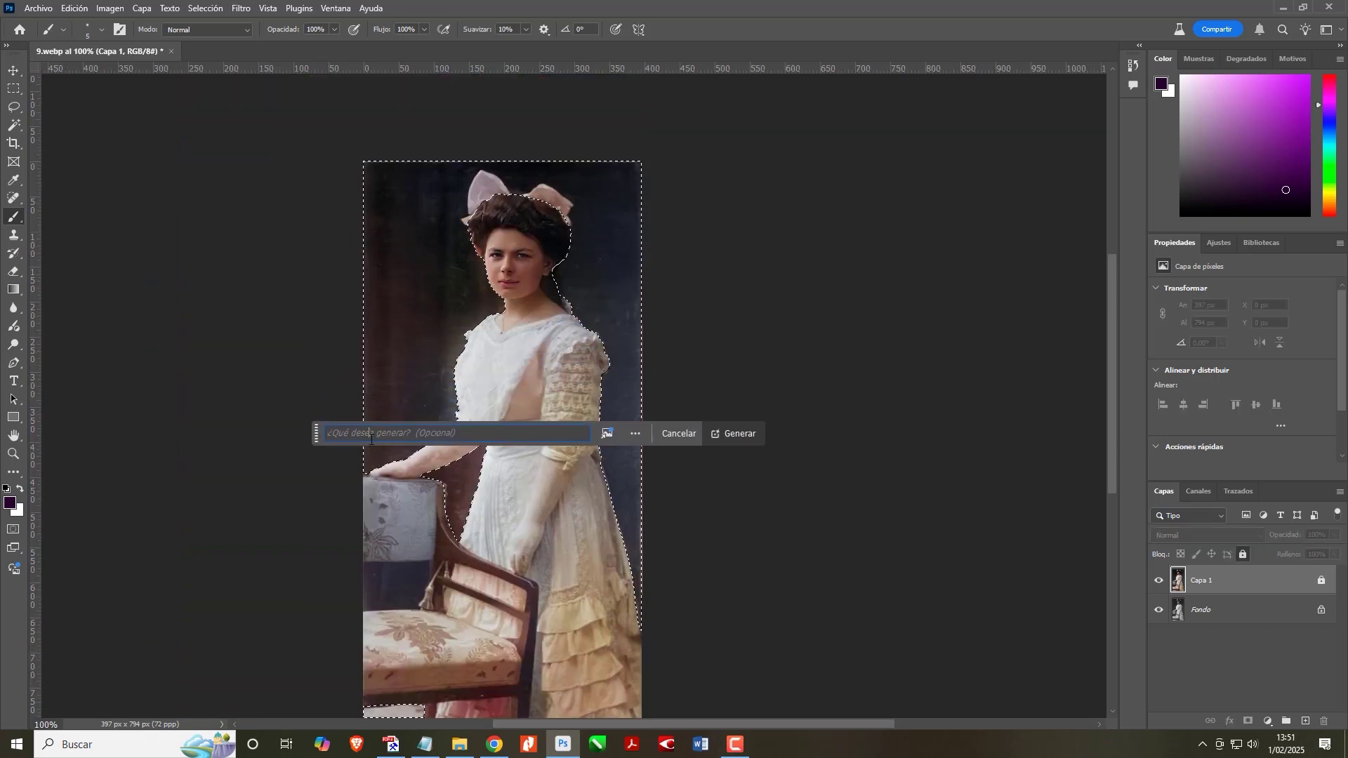
text(fo)
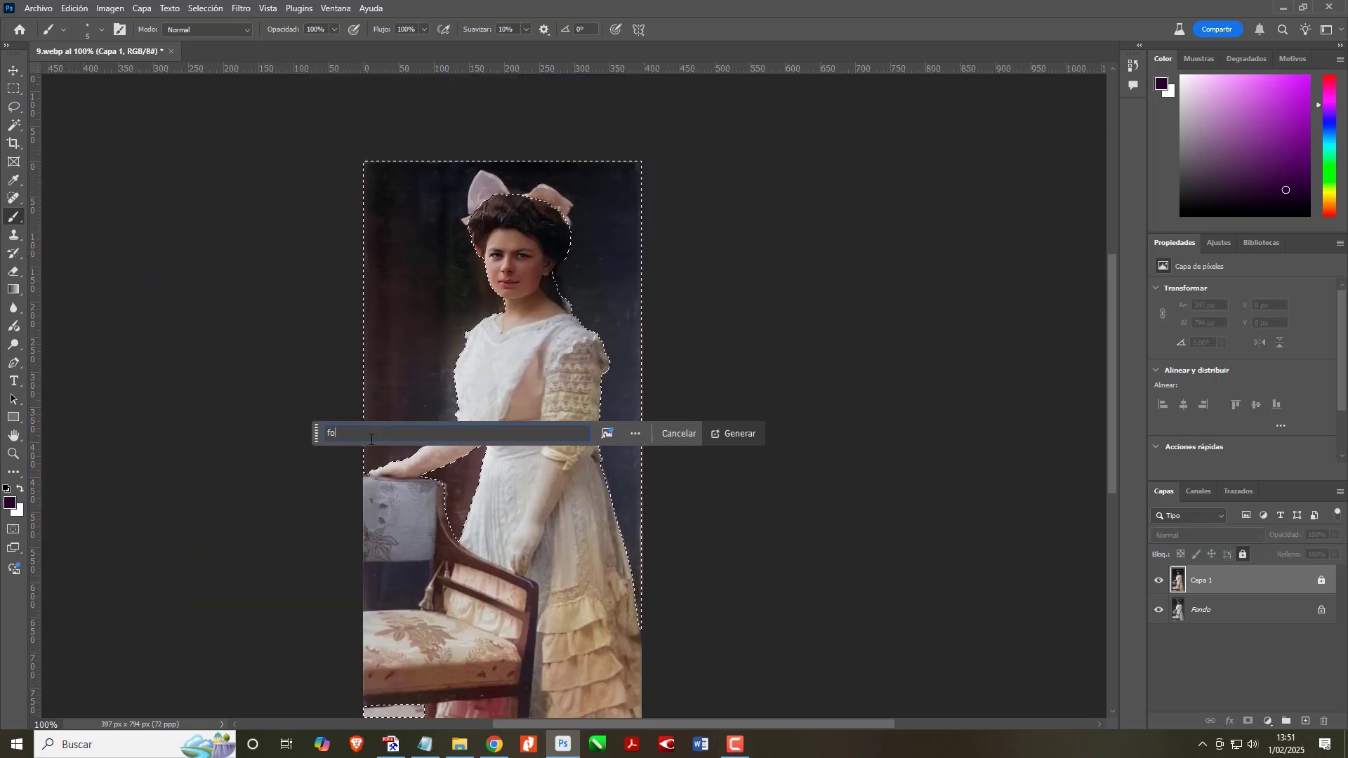
text(ndo de teatro)
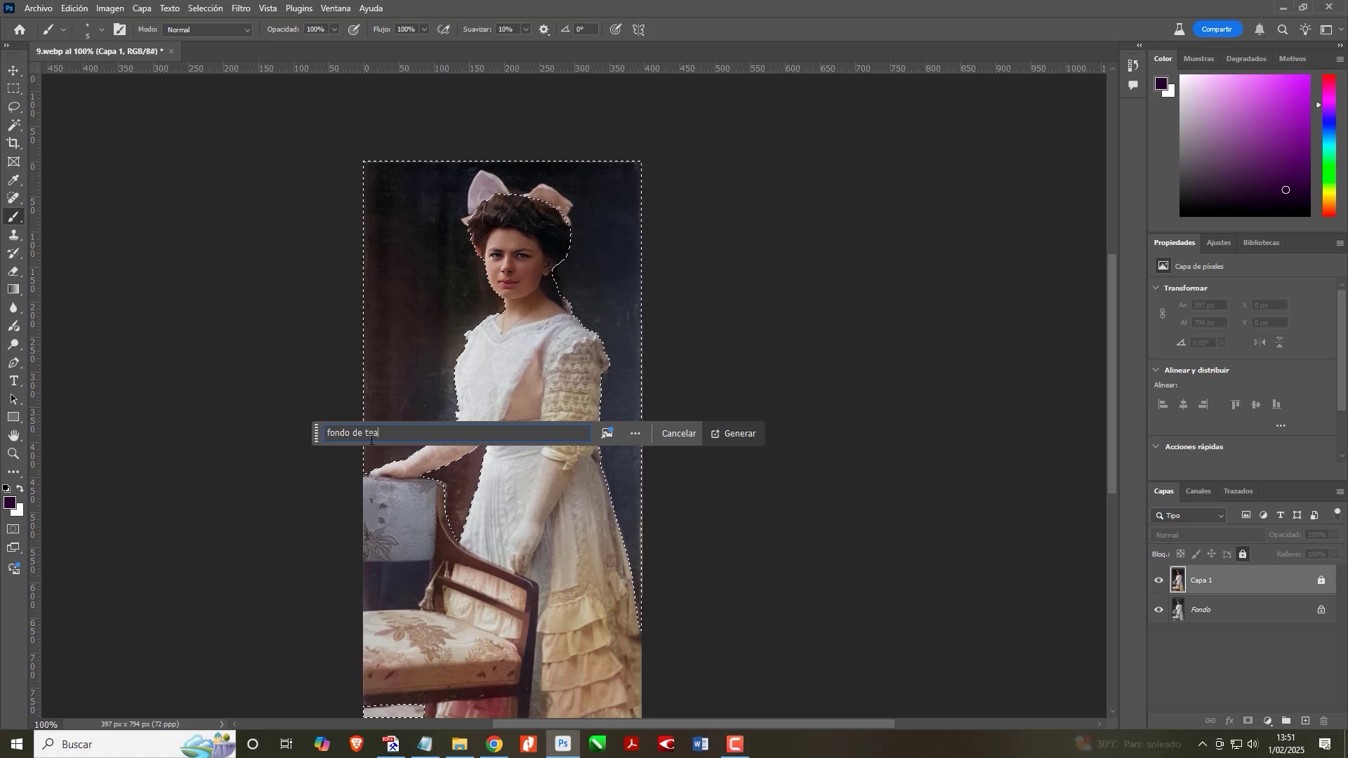
click(736, 434)
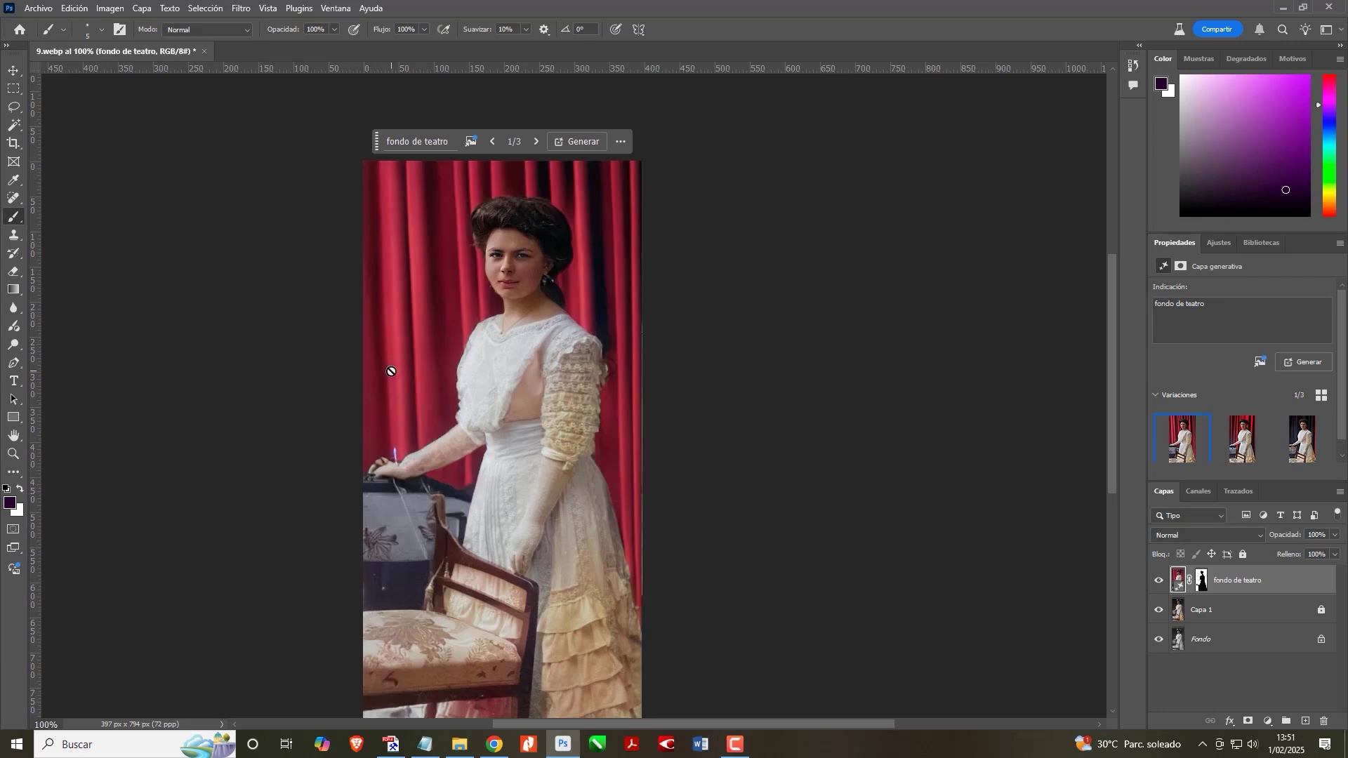
Step: Compare the second and third background variations and examine the third one closely around the sleeve, hand and chair
click(1243, 439)
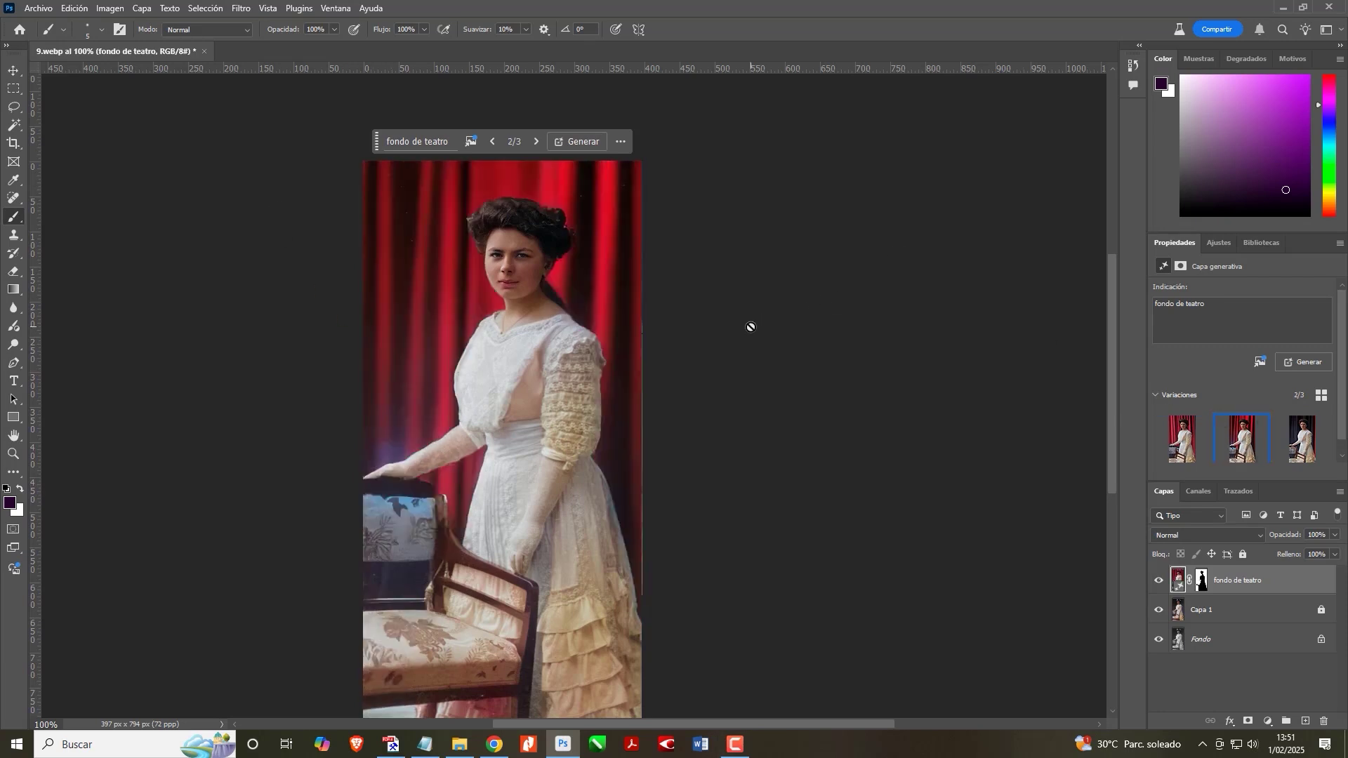
click(1303, 439)
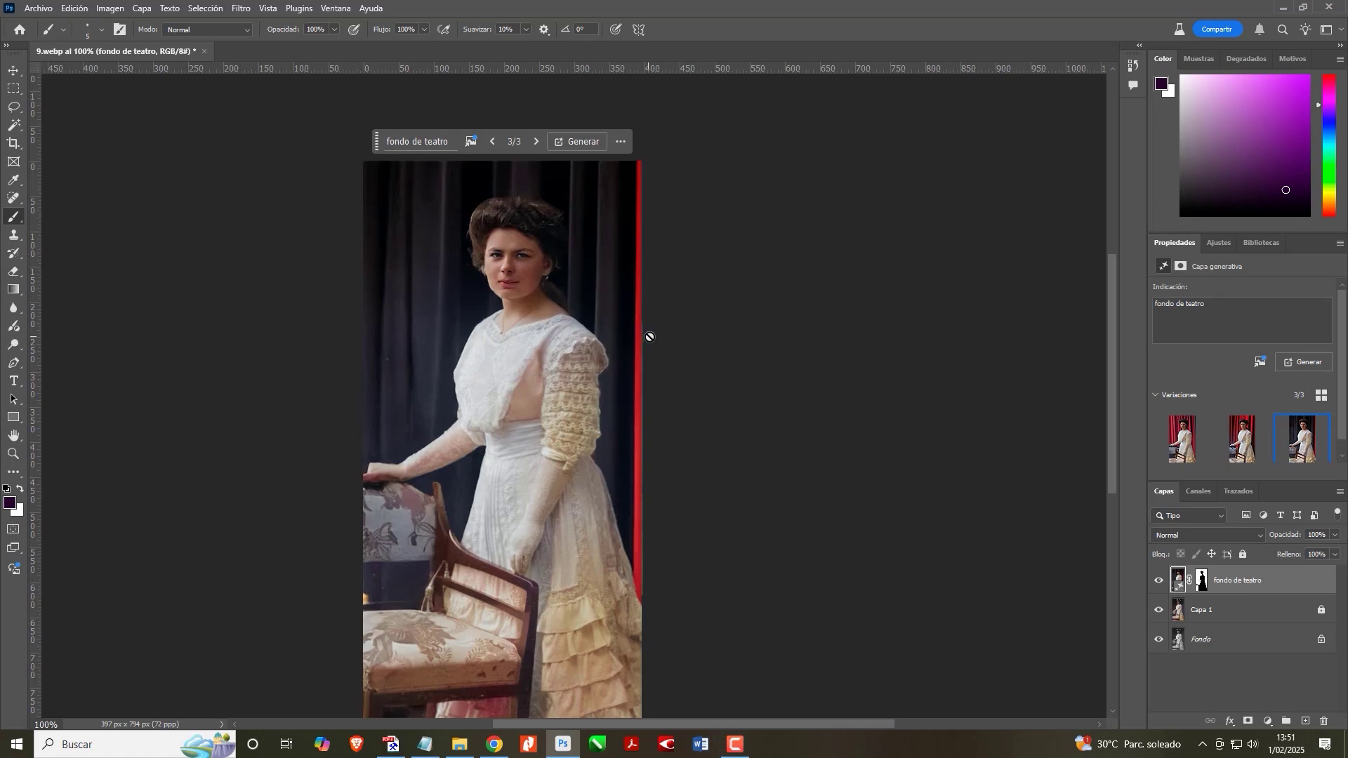
key(ctrl+plus)
key(ctrl+plus)
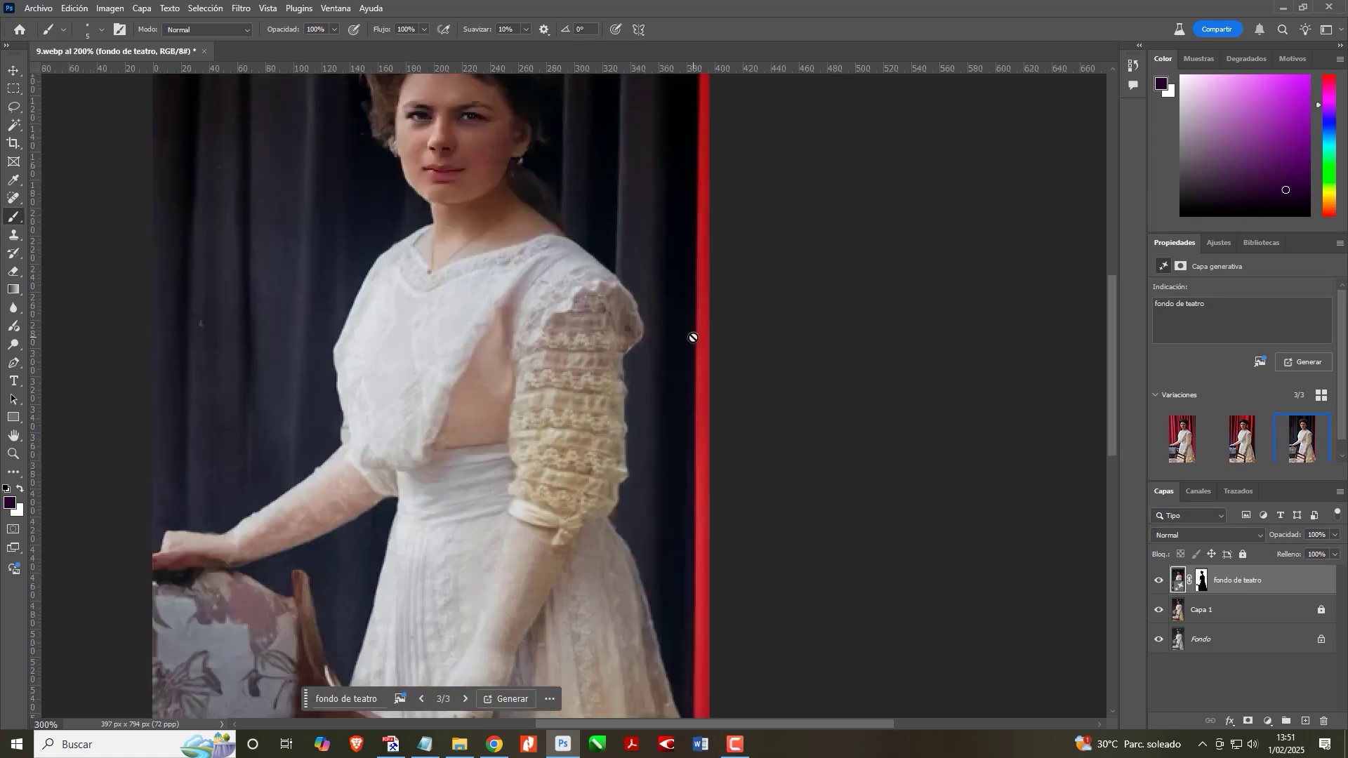
drag(693, 337, 581, 320)
scroll(581, 320, down, 3)
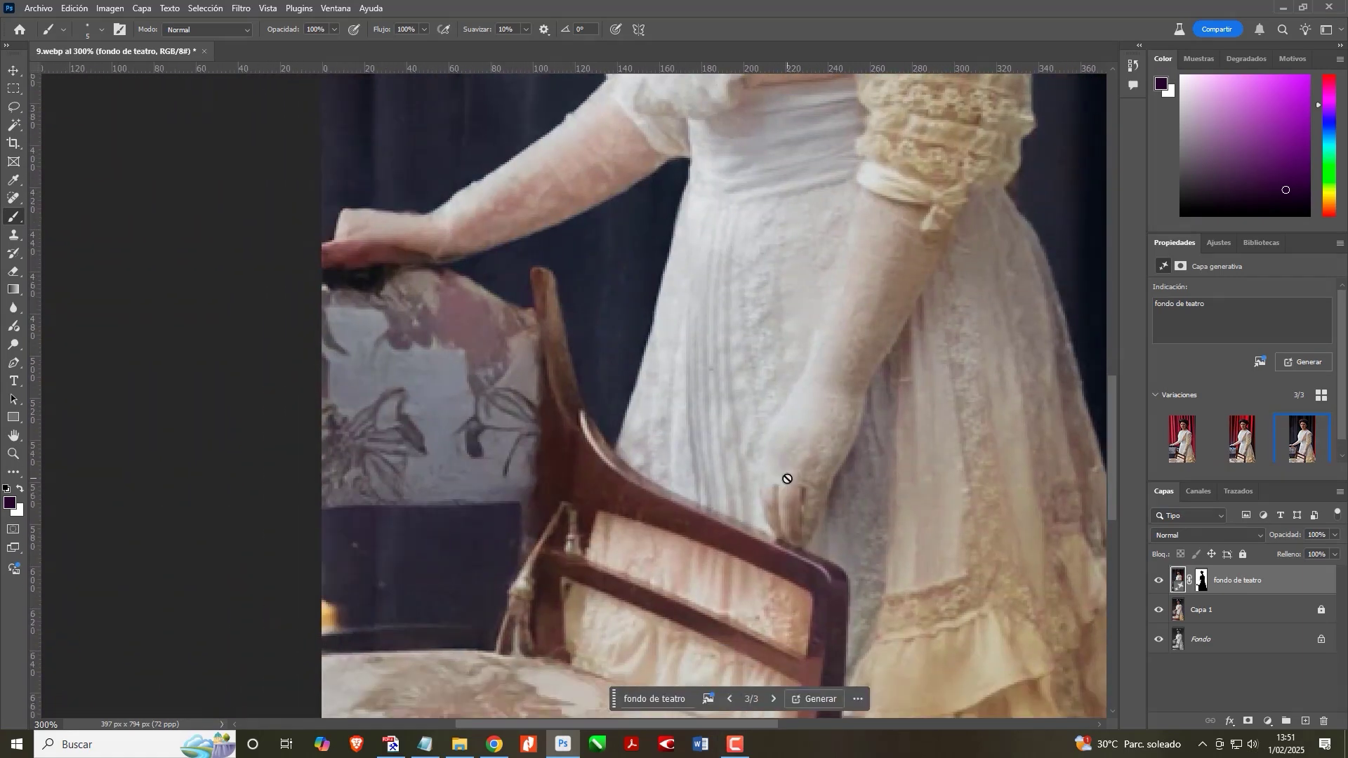
key(ctrl+minus)
key(ctrl+minus)
key(ctrl+minus)
key(ctrl+plus)
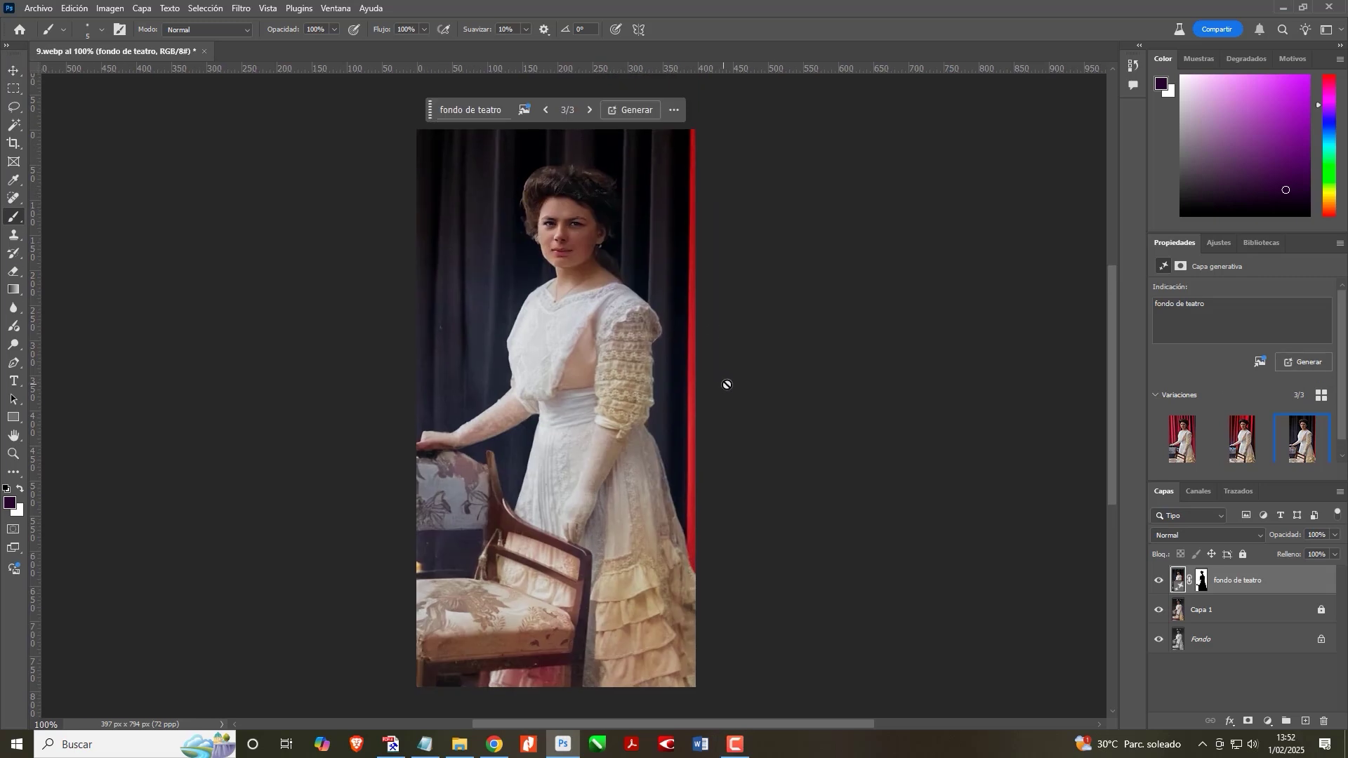
Step: Generate three more "fondo de teatro" variations, compare them, and choose the dark curtain with the red strip along the edge
click(1304, 361)
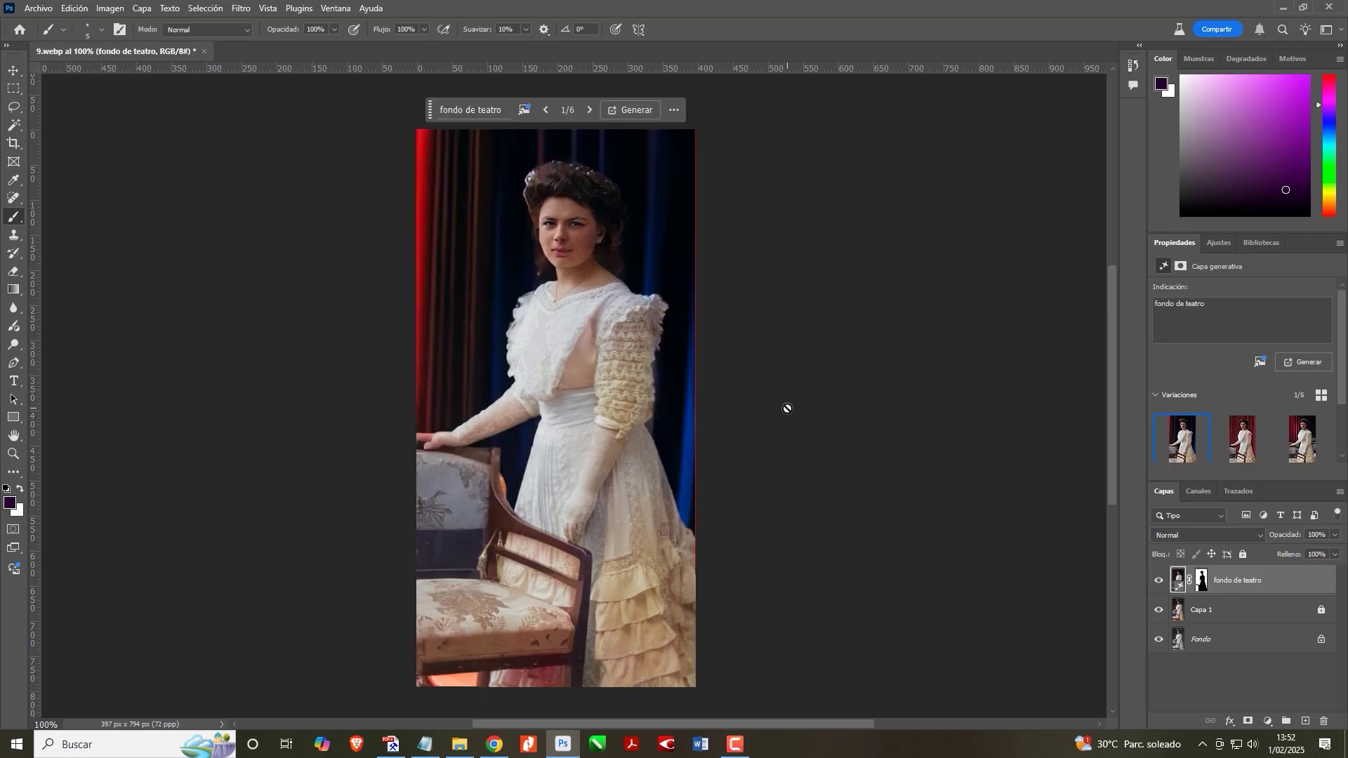
mouse_move(1178, 460)
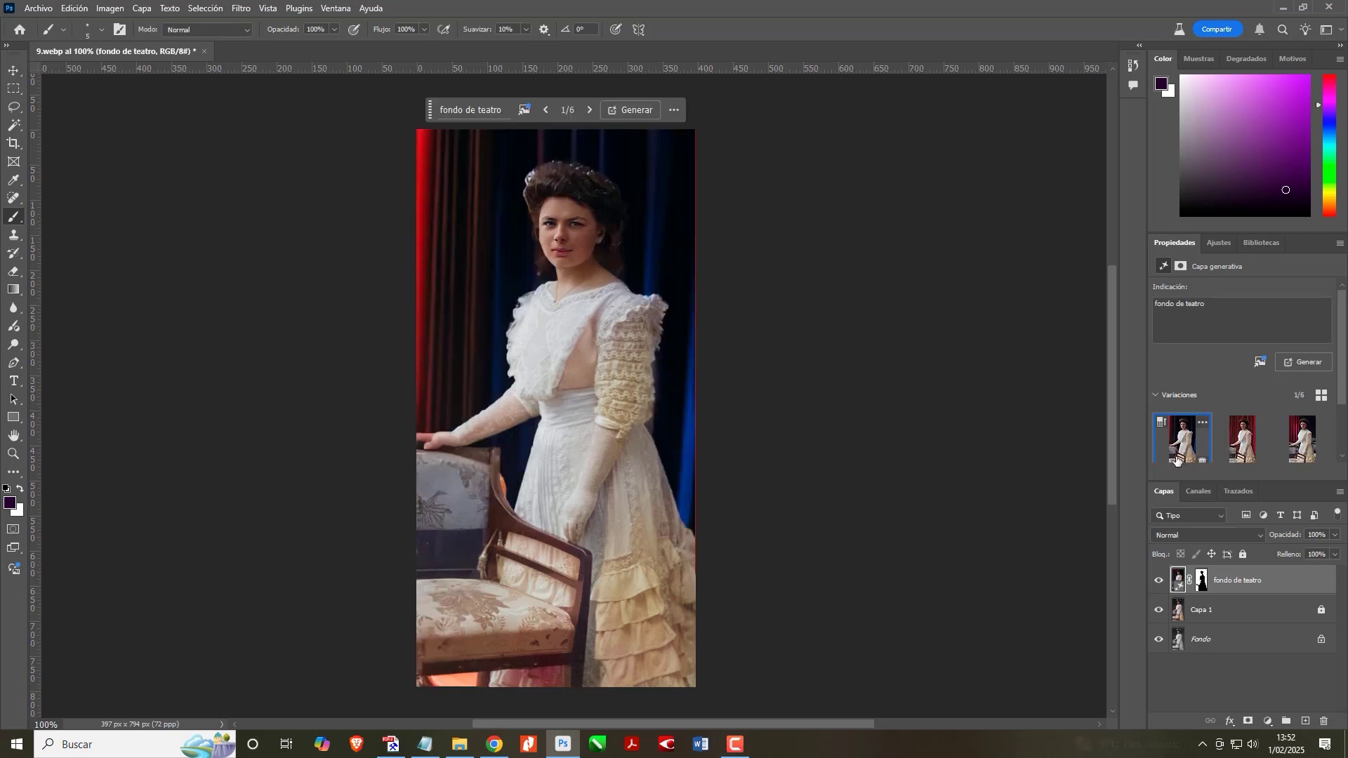
click(1228, 449)
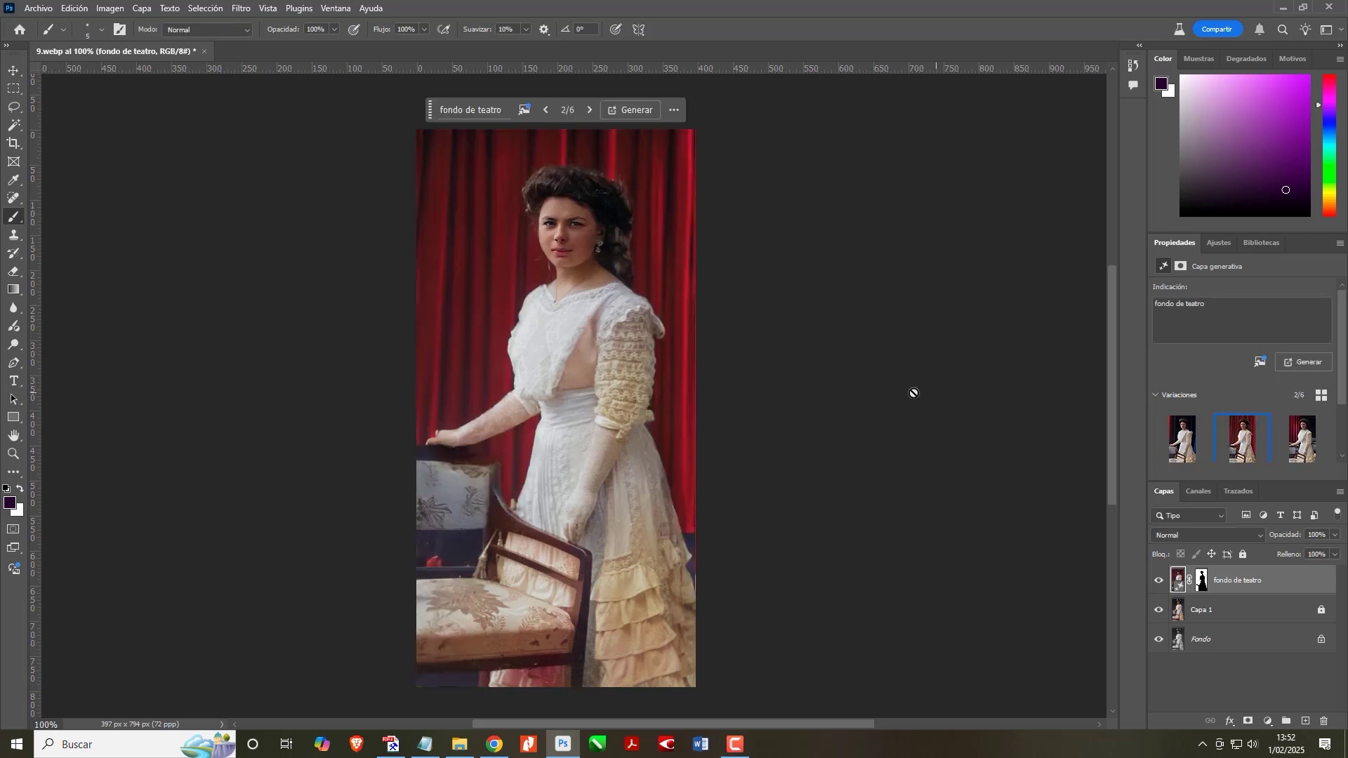
click(1299, 446)
scroll(1299, 449, down, 2)
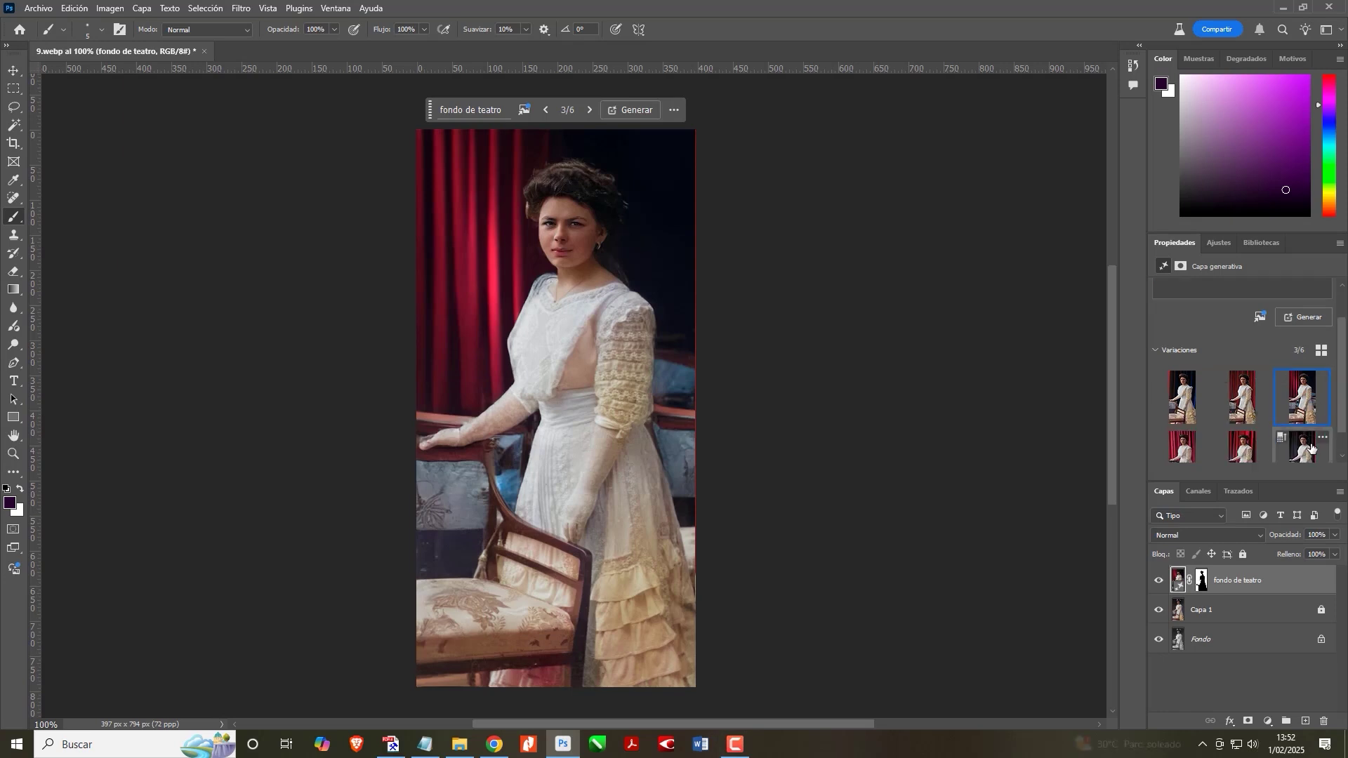
click(1302, 434)
scroll(732, 391, up, 1)
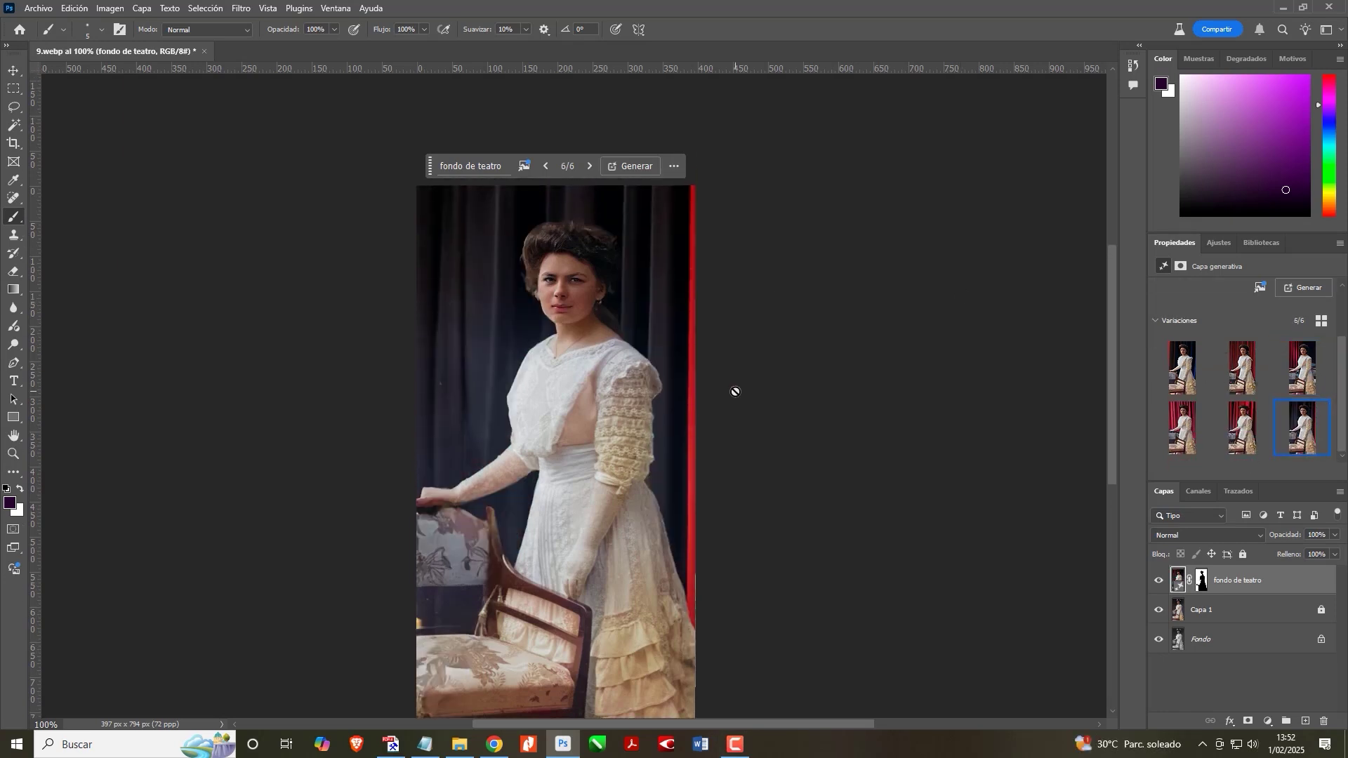
Step: Merge the generated theatre backdrop layer with Capa 1
scroll(714, 391, down, 2)
ctrl+click(1201, 595)
key(ctrl+e)
Step: Lasso the red strip along the photo's edge, replace it using Generative Fill without a prompt, and merge the result down
key(l)
mouse_move(677, 119)
mouse_down()
mouse_move(759, 266)
mouse_move(681, 505)
mouse_up()
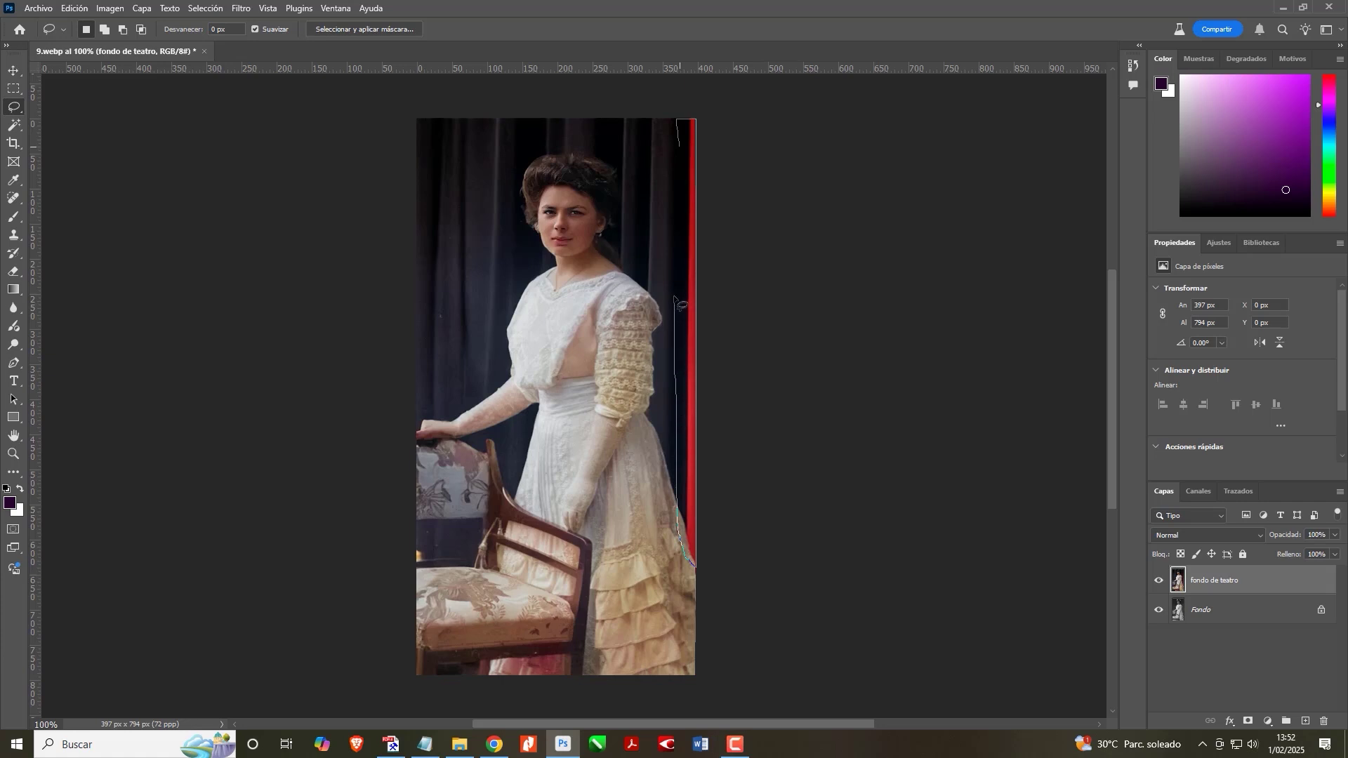
drag(687, 149, 680, 125)
click(572, 581)
click(882, 585)
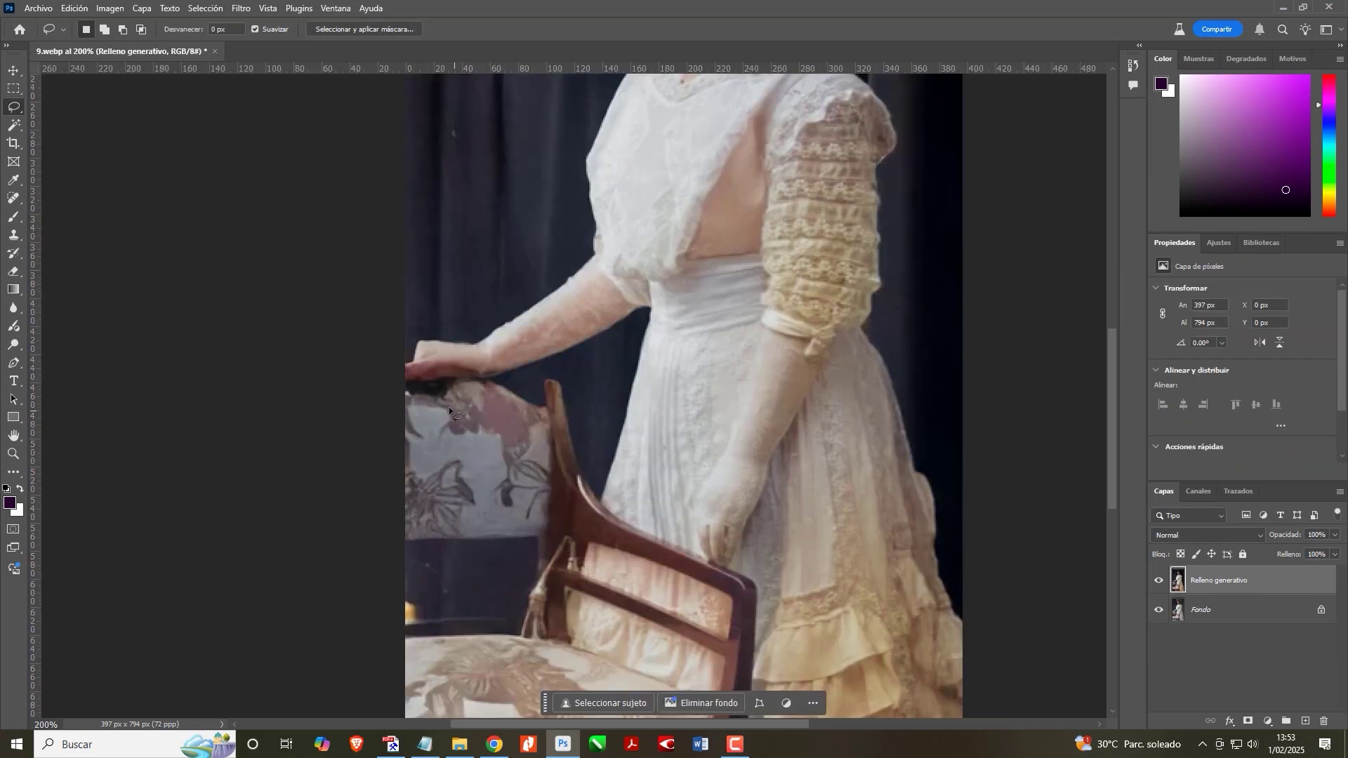
Step: Lasso the hand resting on the chair back and regenerate it using Generative Fill without a prompt
drag(398, 386, 403, 353)
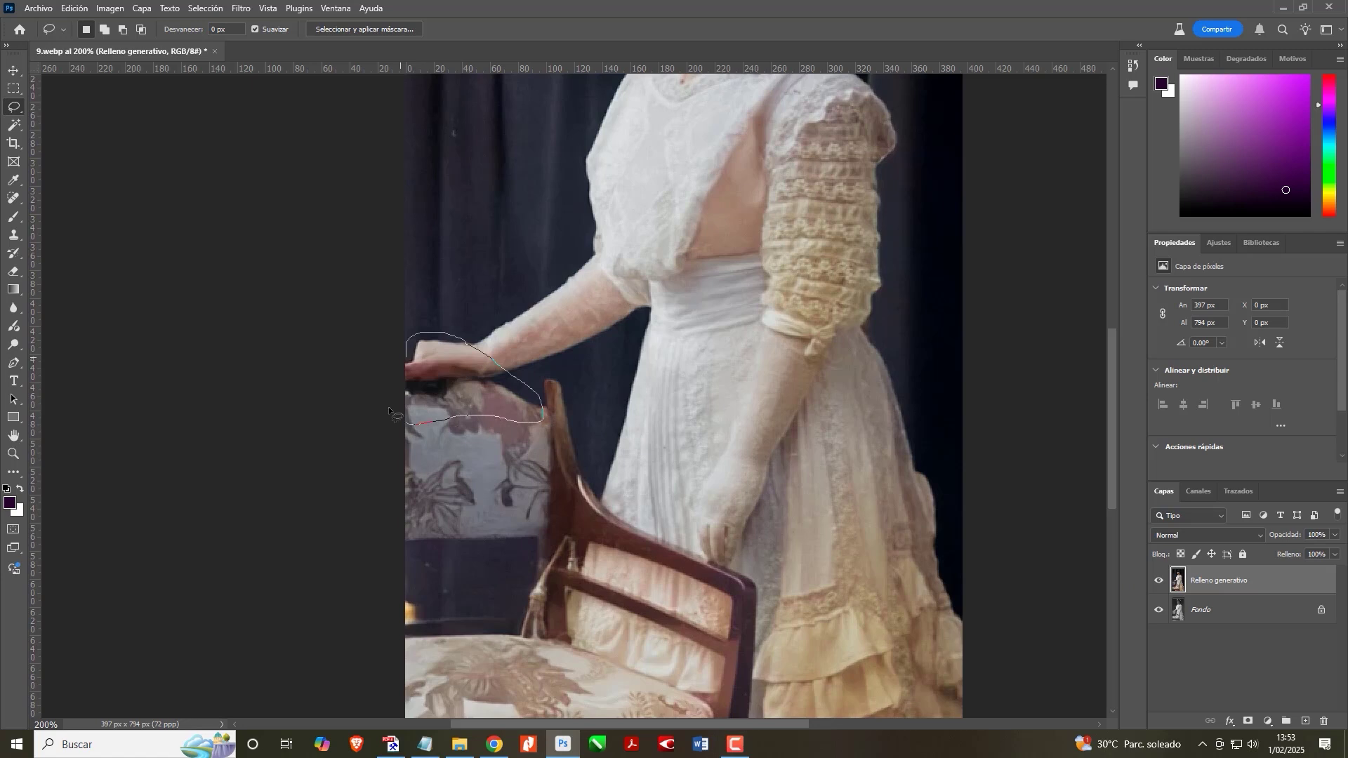
drag(395, 422, 406, 425)
click(404, 445)
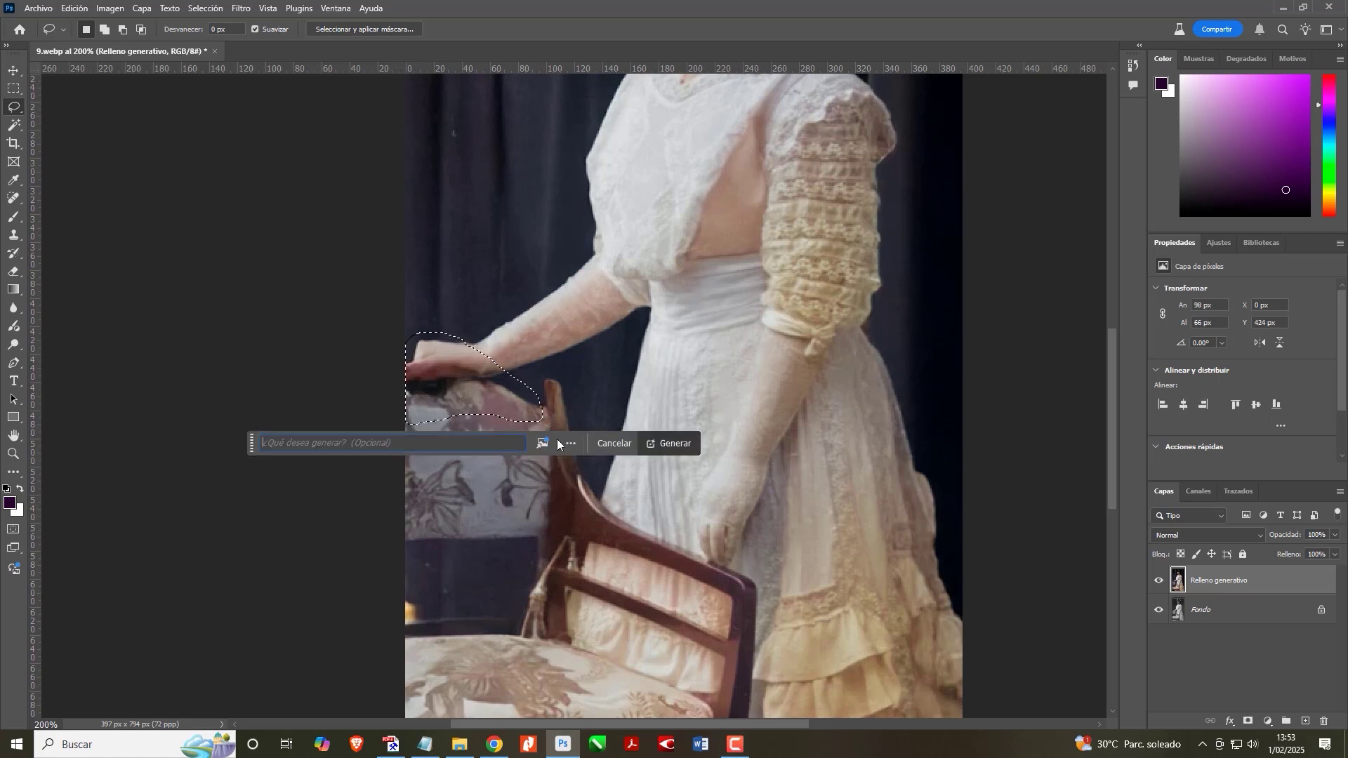
click(685, 450)
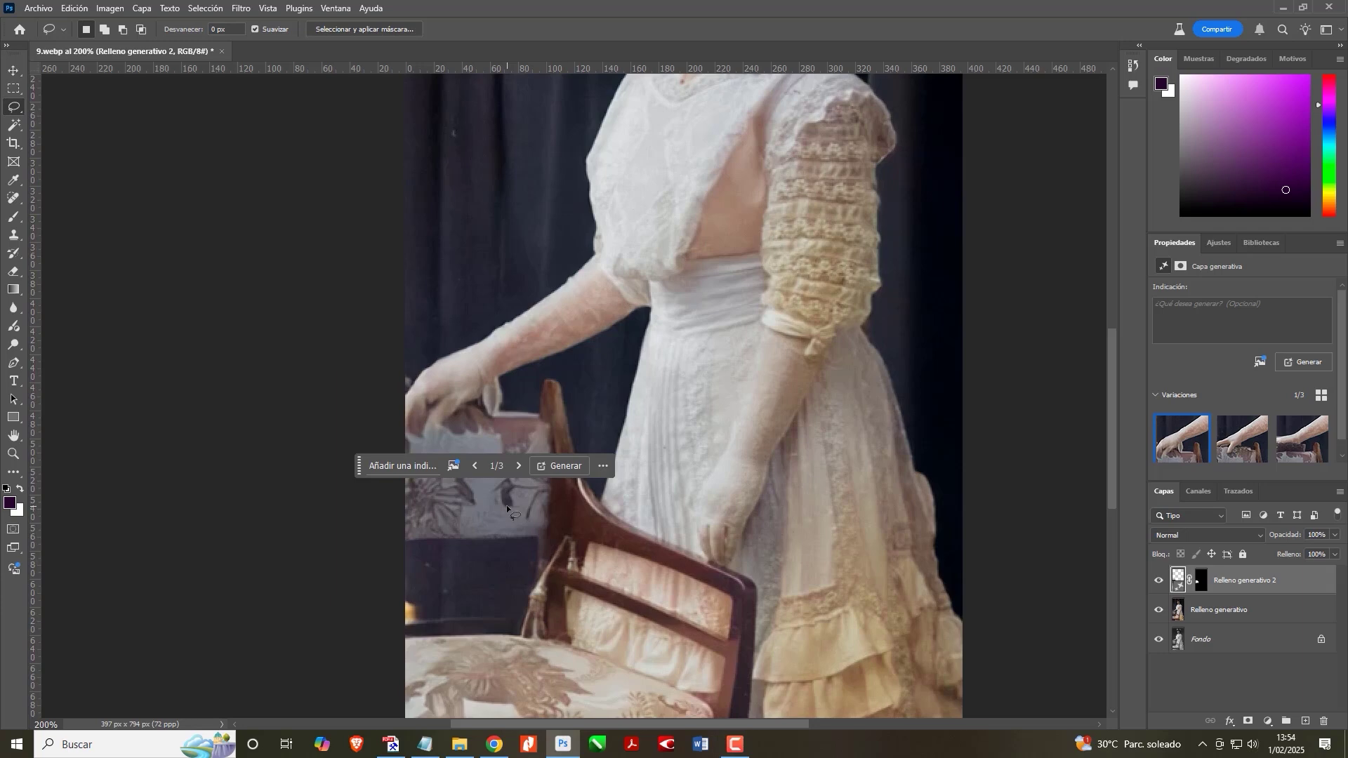
Step: Compare the hand variations, keep the first one, and merge it into the layer below
click(1247, 453)
click(1277, 446)
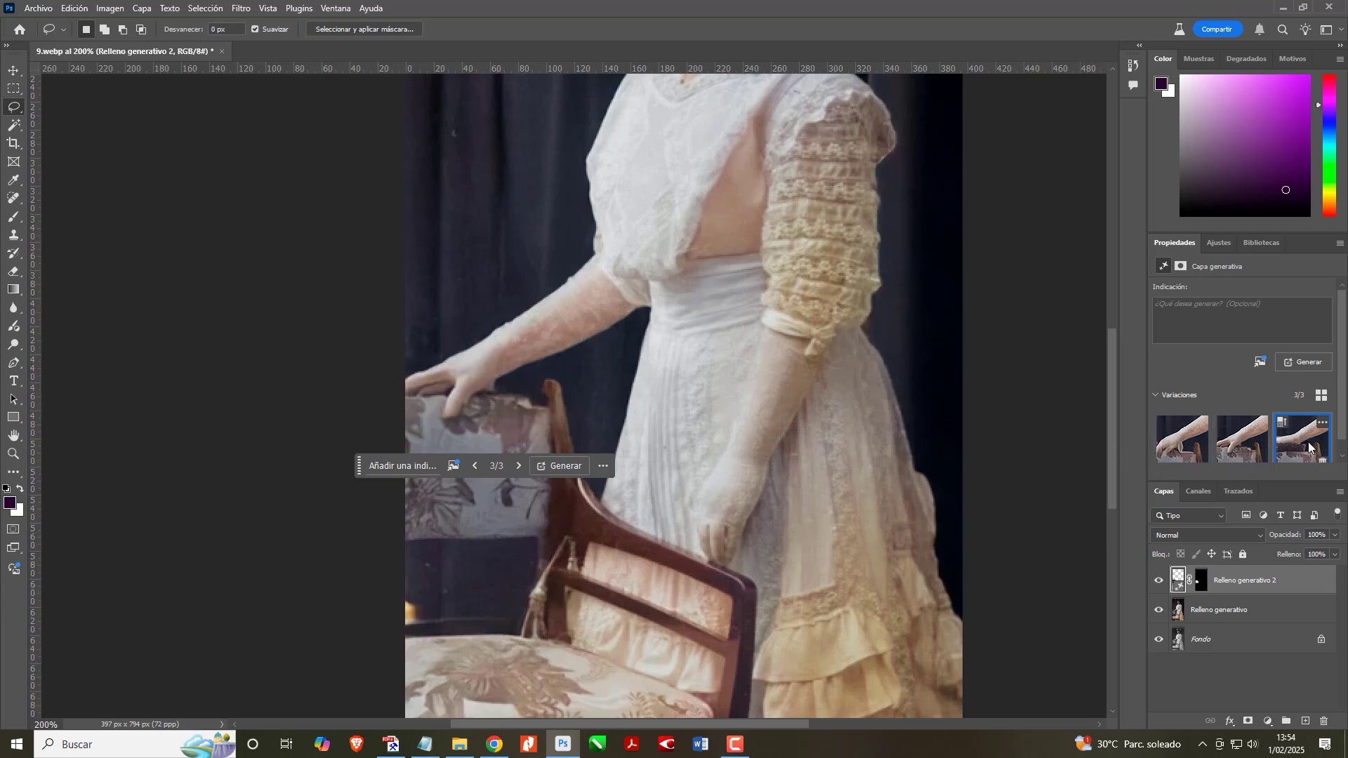
click(1183, 439)
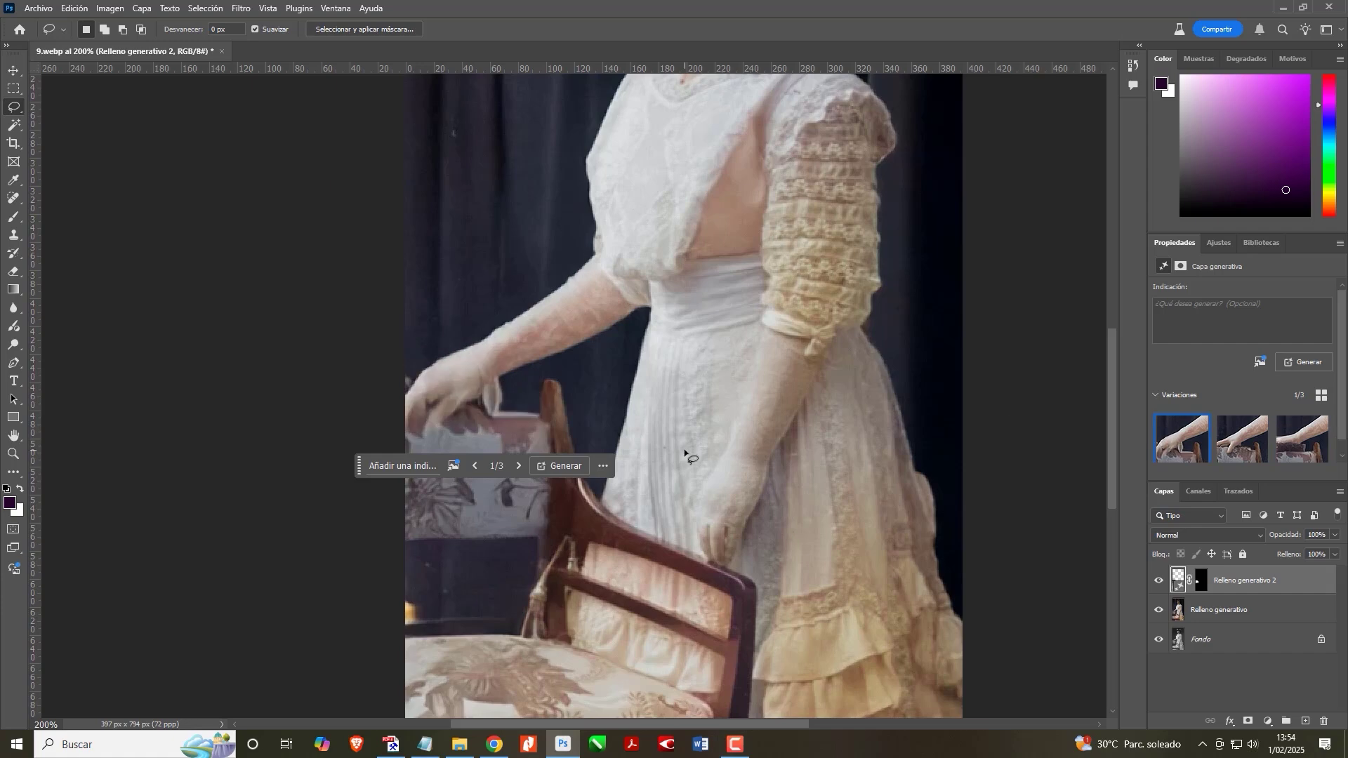
scroll(518, 419, down, 1)
scroll(648, 414, up, 4)
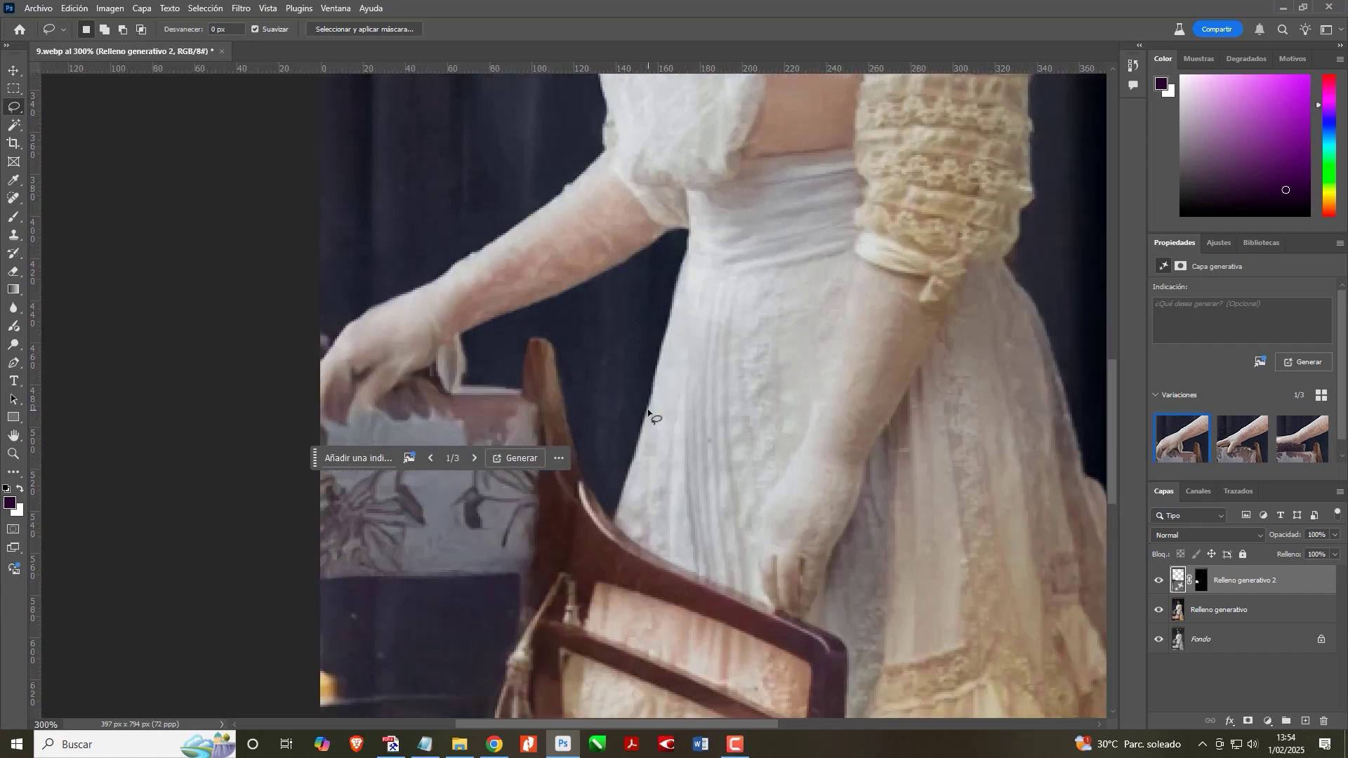
key(ctrl+e)
Step: Lasso the stray white flap beneath the wrist and replace it using Generative Fill without a prompt
mouse_move(479, 310)
mouse_down()
mouse_move(505, 255)
mouse_move(525, 270)
mouse_move(534, 318)
mouse_move(507, 333)
mouse_move(469, 302)
mouse_up()
click(414, 348)
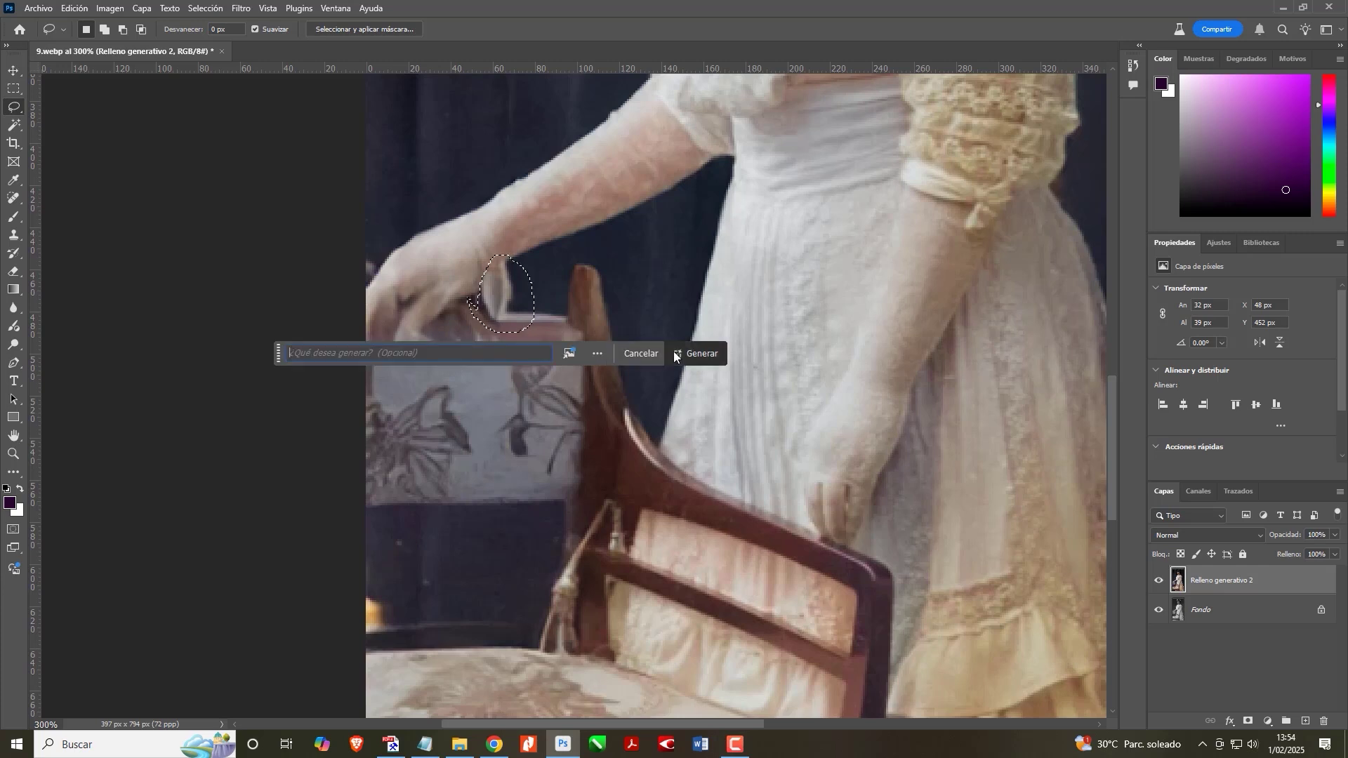
click(705, 355)
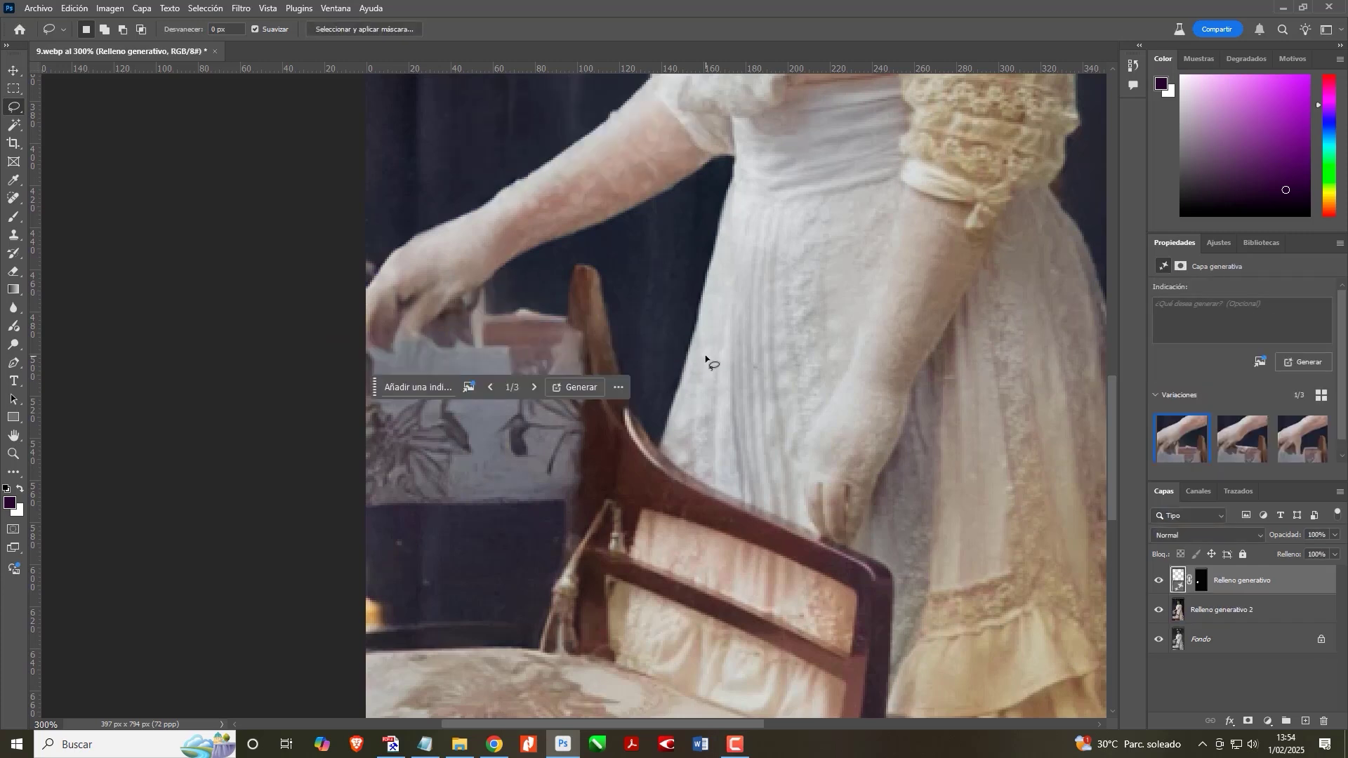
Step: Compare the three fill variations below the wrist and choose the second one
click(1243, 439)
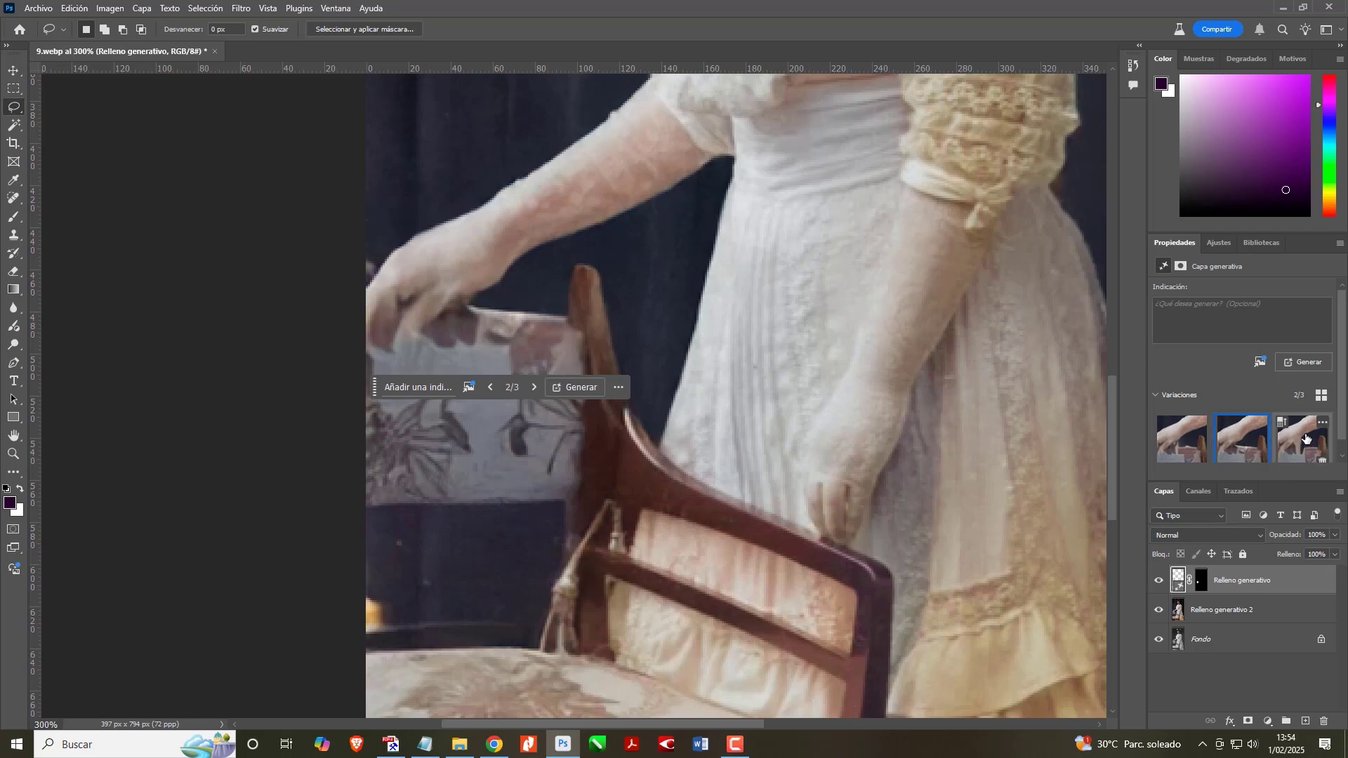
click(1306, 438)
click(1238, 437)
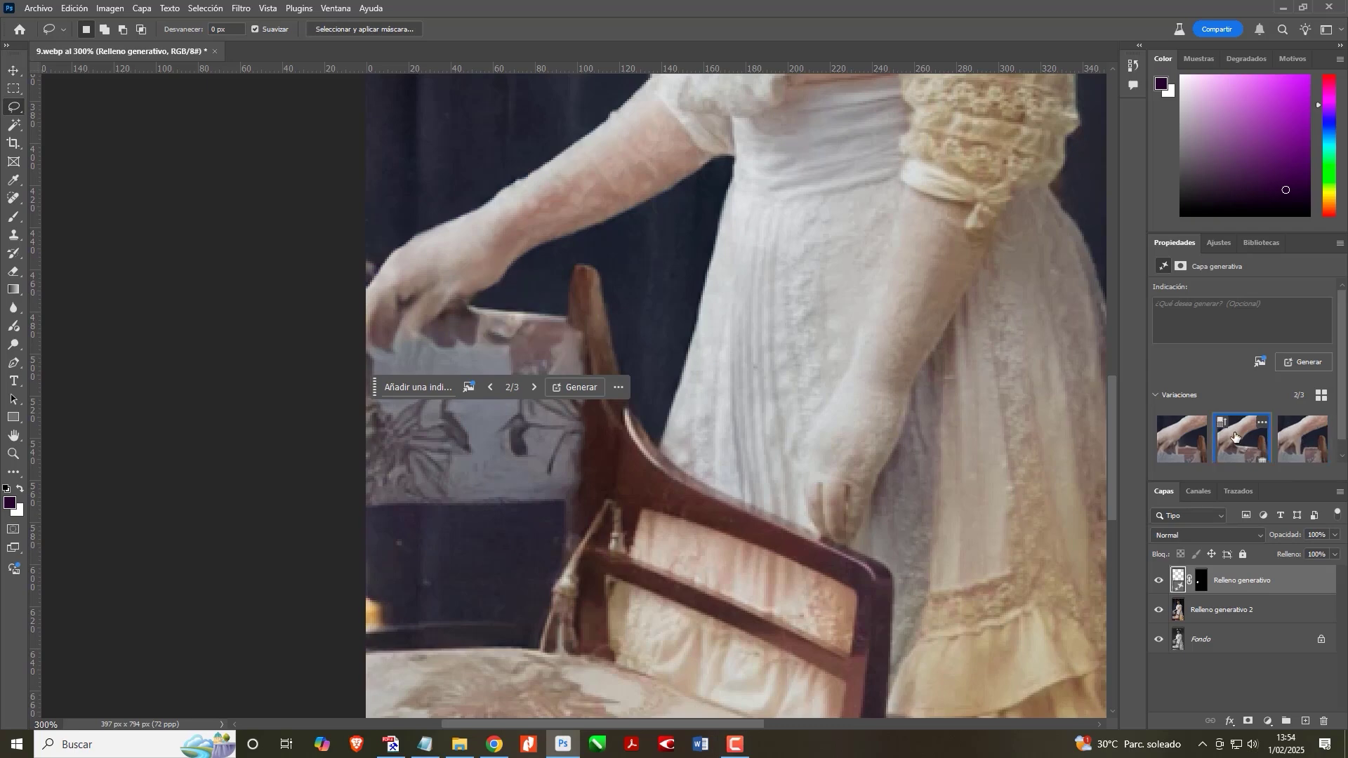
click(1183, 439)
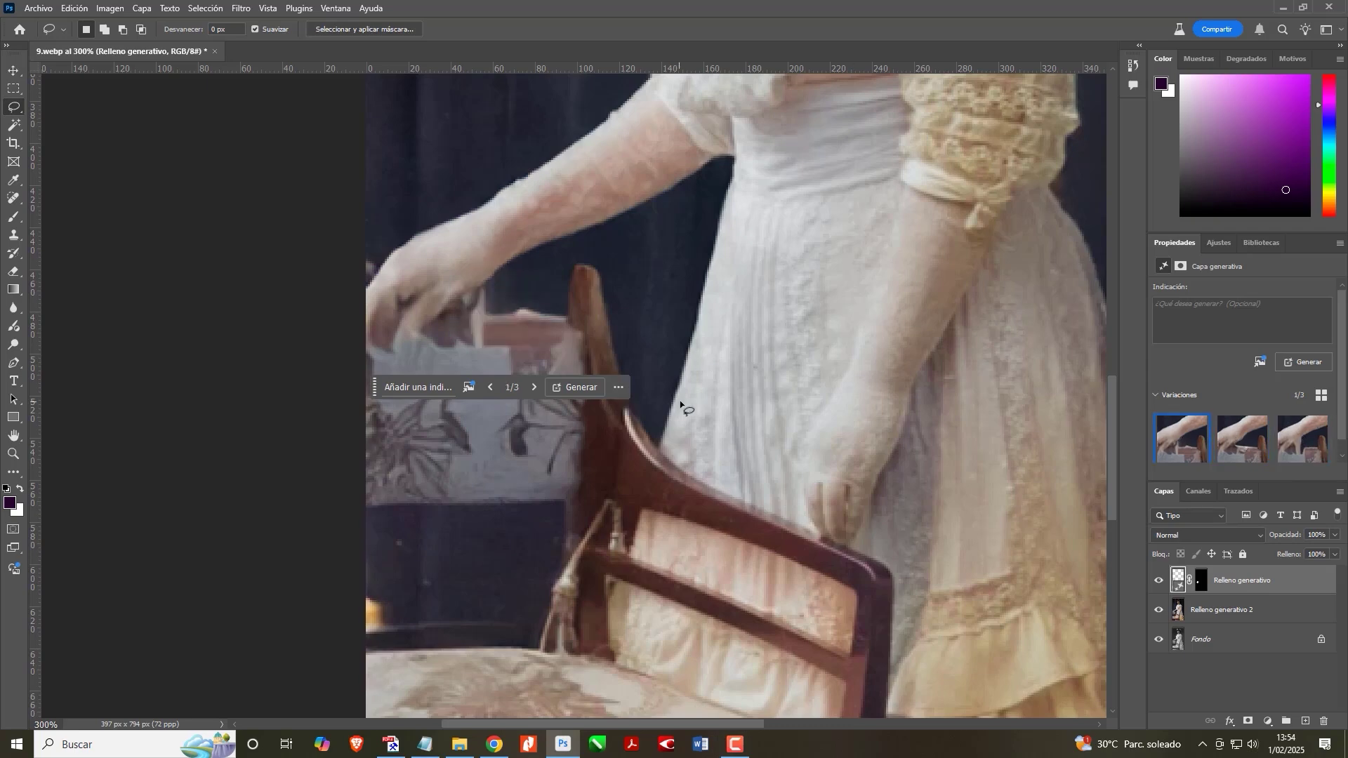
click(1237, 437)
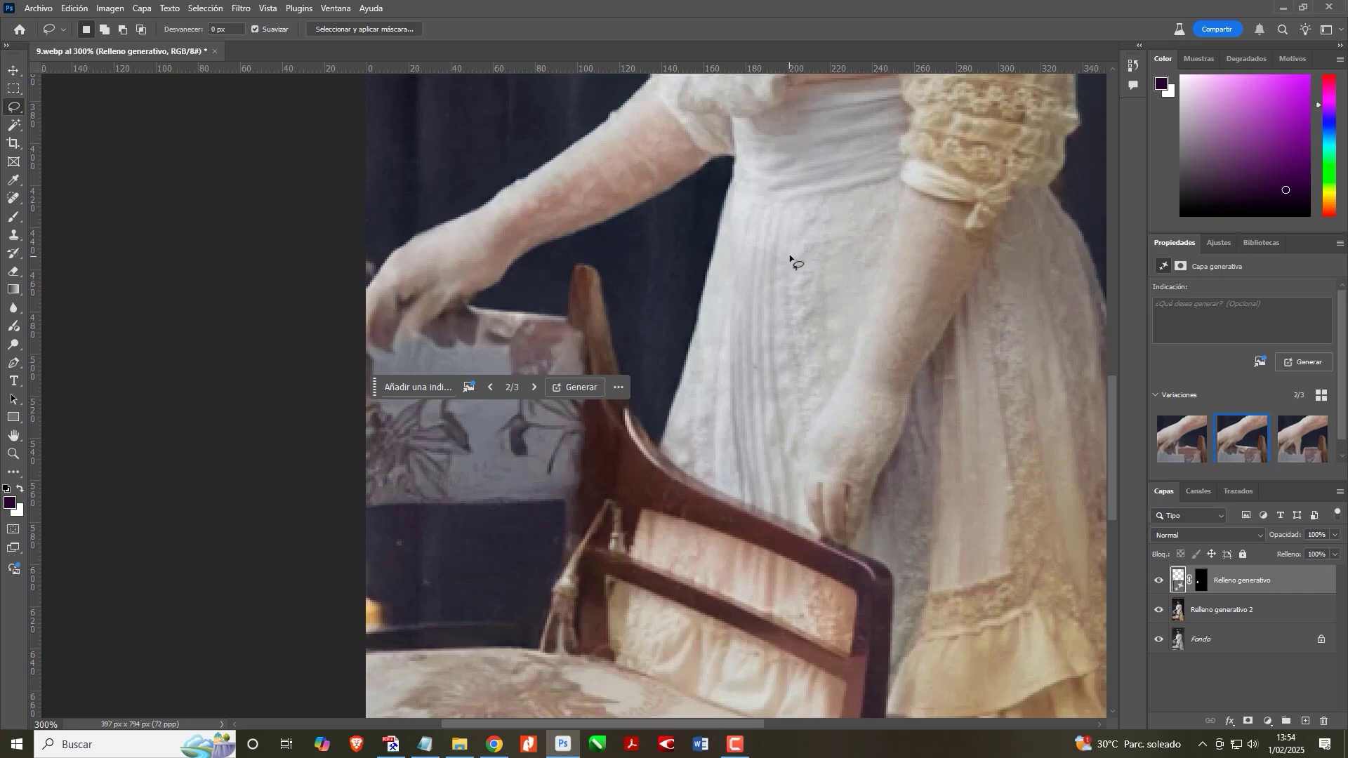
Step: Merge the wrist repair layer with the Relleno generativo 2 layer
scroll(792, 259, down, 5)
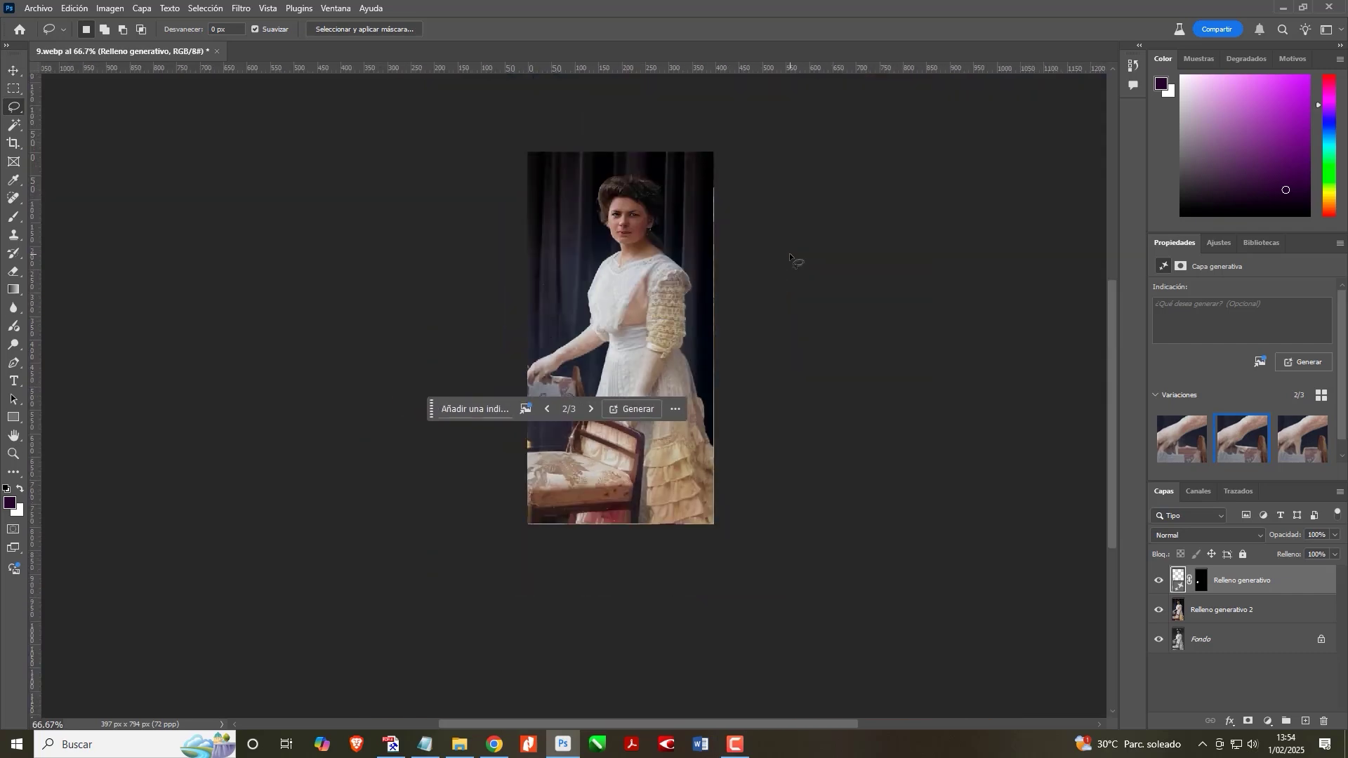
click(14, 69)
key(ctrl+1)
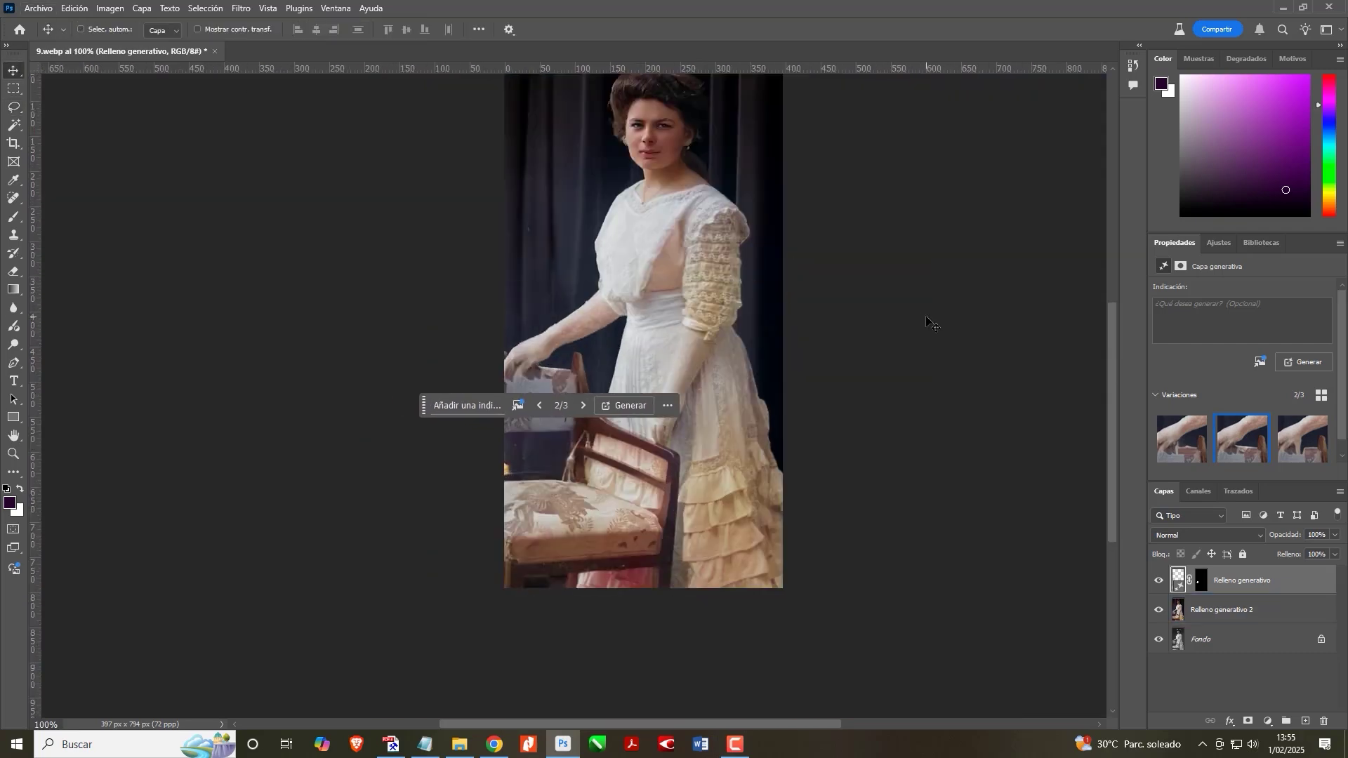
drag(711, 306, 521, 382)
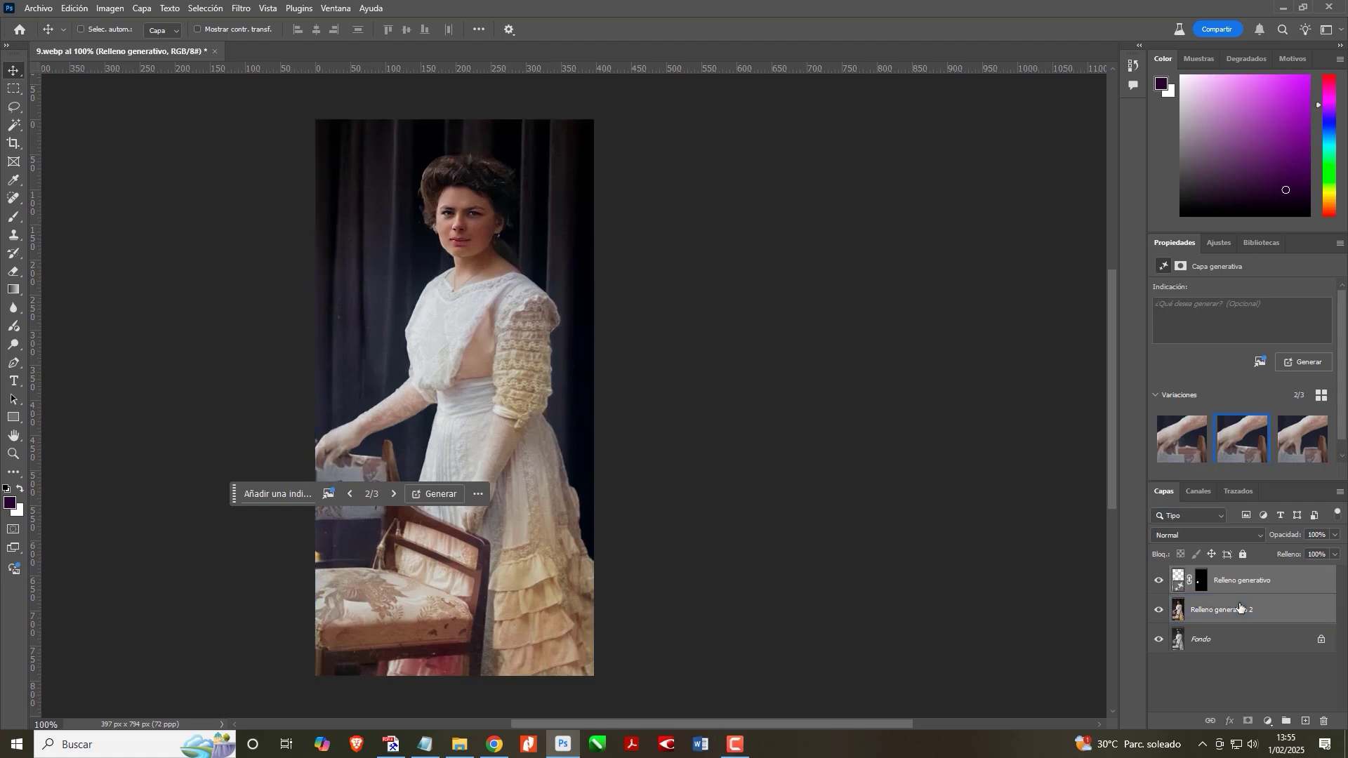
ctrl+click(1243, 611)
key(ctrl+e)
Step: Lasso the woman's dress from the neckline down to the hem, including the sleeve and the chair's arm
key(l)
scroll(783, 421, down, 2)
drag(425, 241, 464, 241)
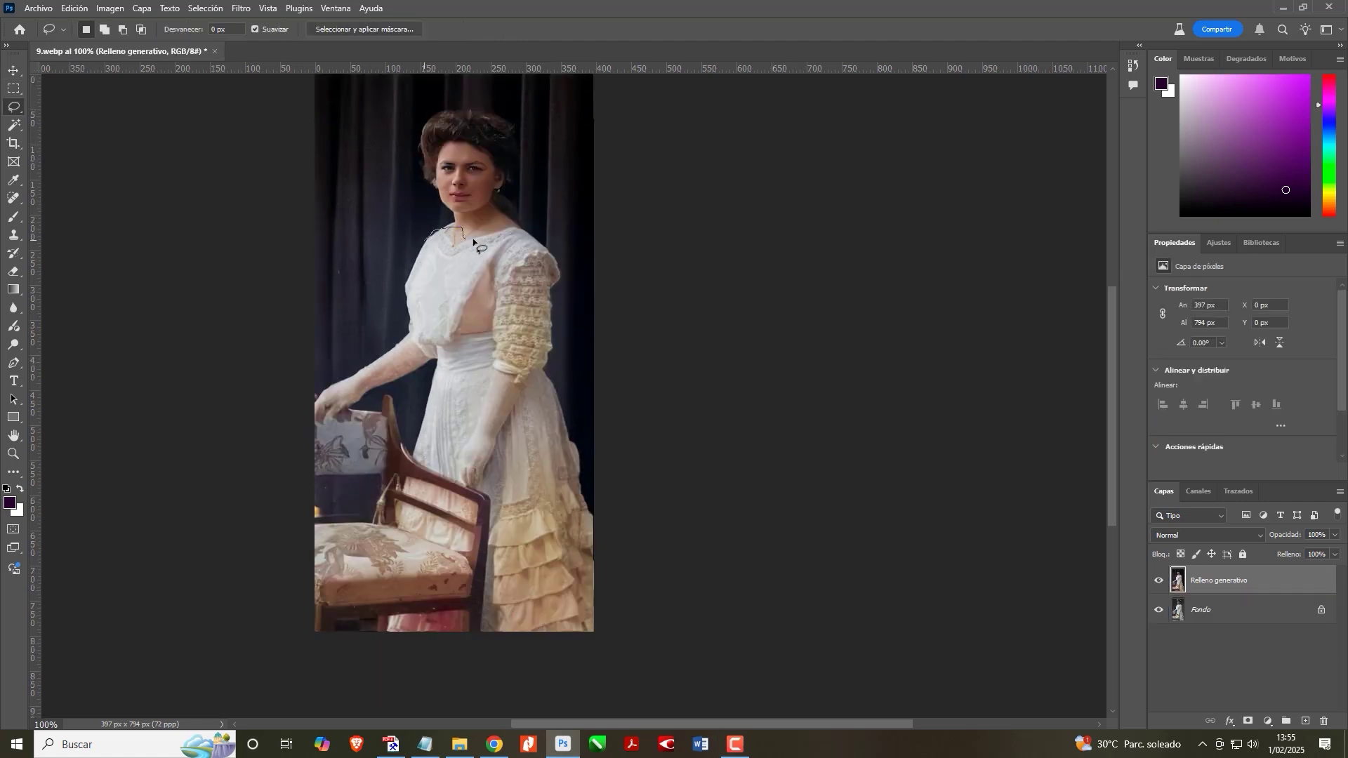
drag(560, 331, 613, 667)
drag(414, 438, 434, 374)
drag(423, 243, 426, 241)
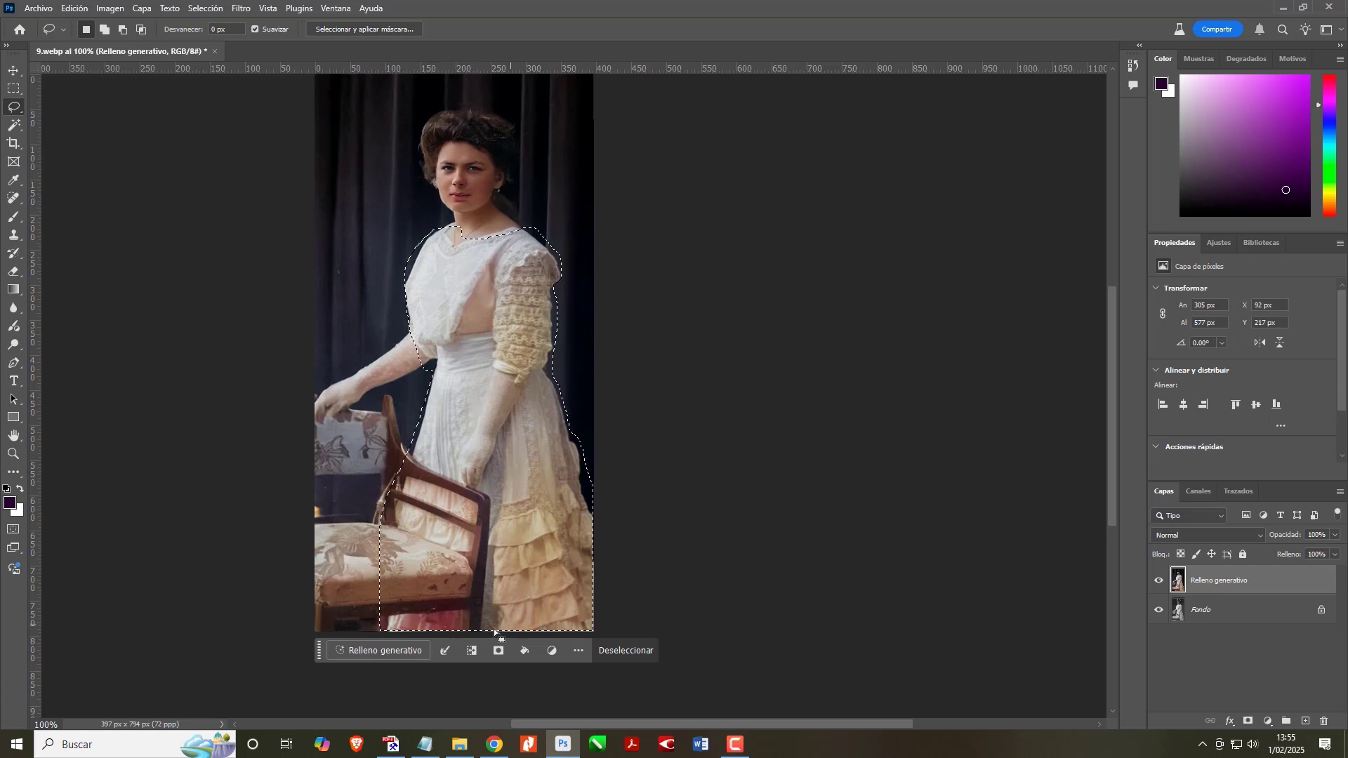
Step: Run Generative Fill on the selected dress with the prompt "vestido blanco"
click(411, 649)
text(v)
text(do blanco)
key(Return)
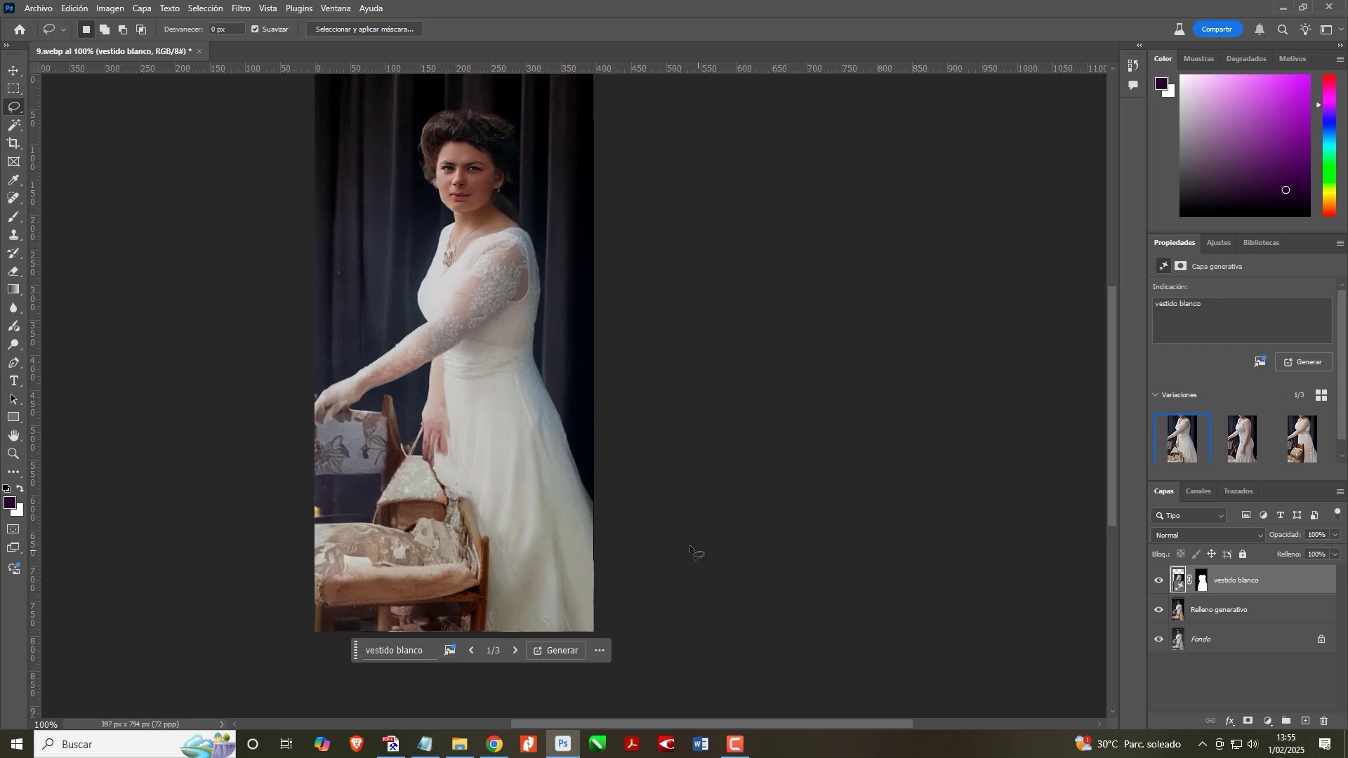
Step: Compare the white dress variations, keep the fitted second one with lace sleeves, and merge it down
click(1243, 439)
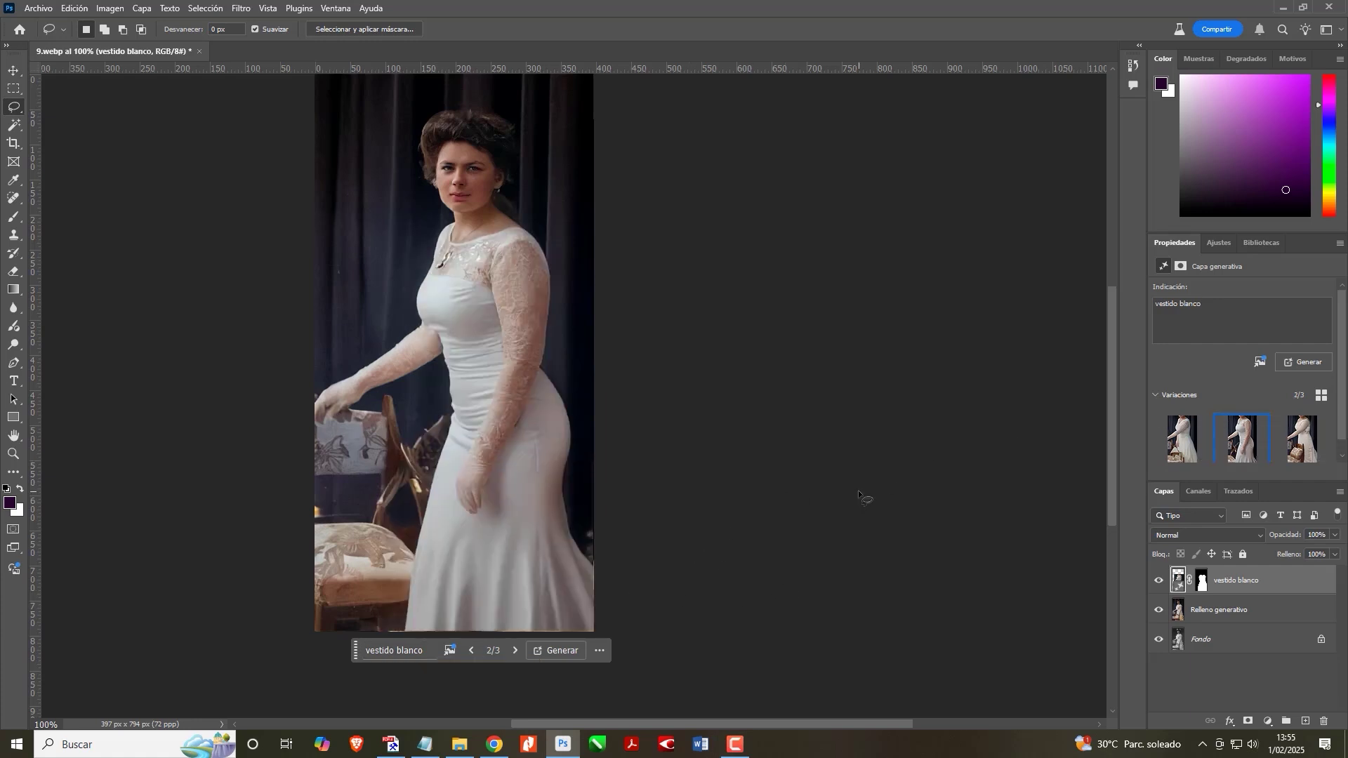
click(1300, 446)
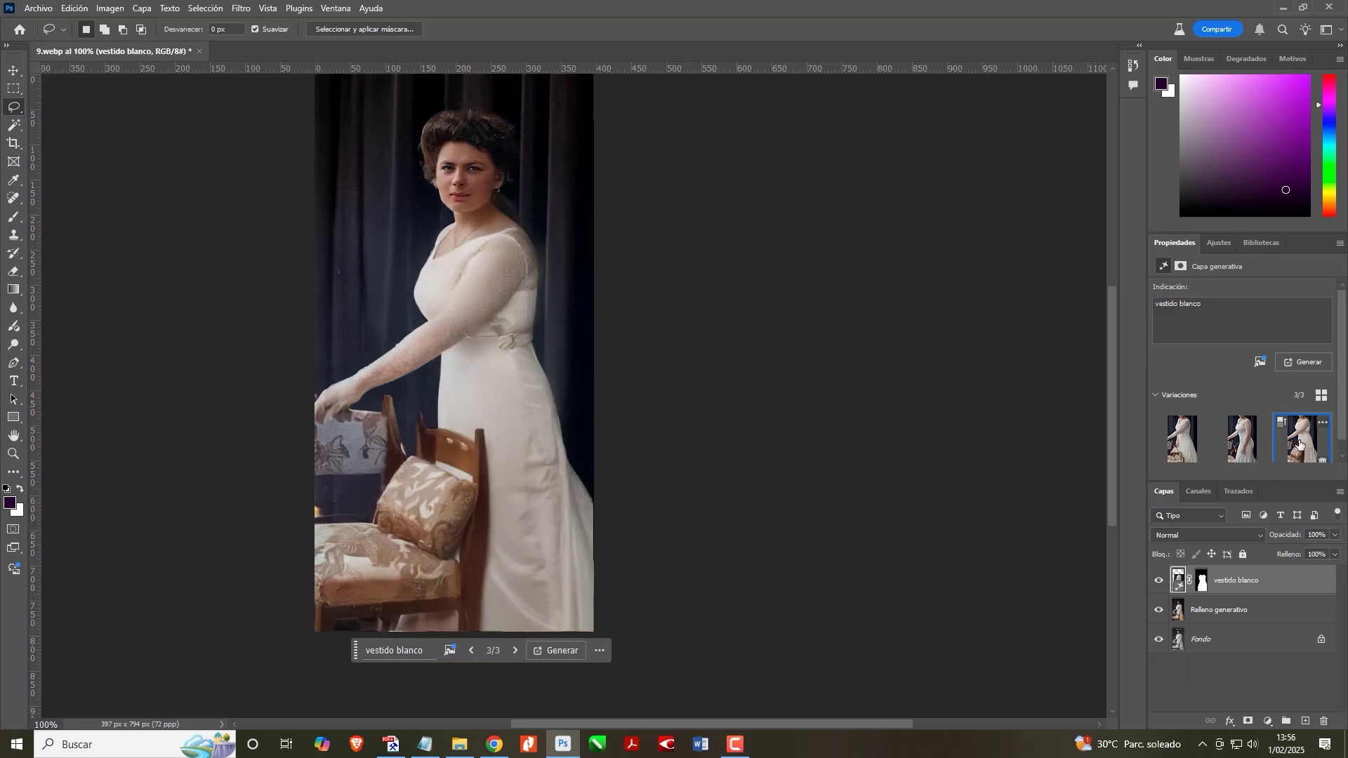
click(1234, 461)
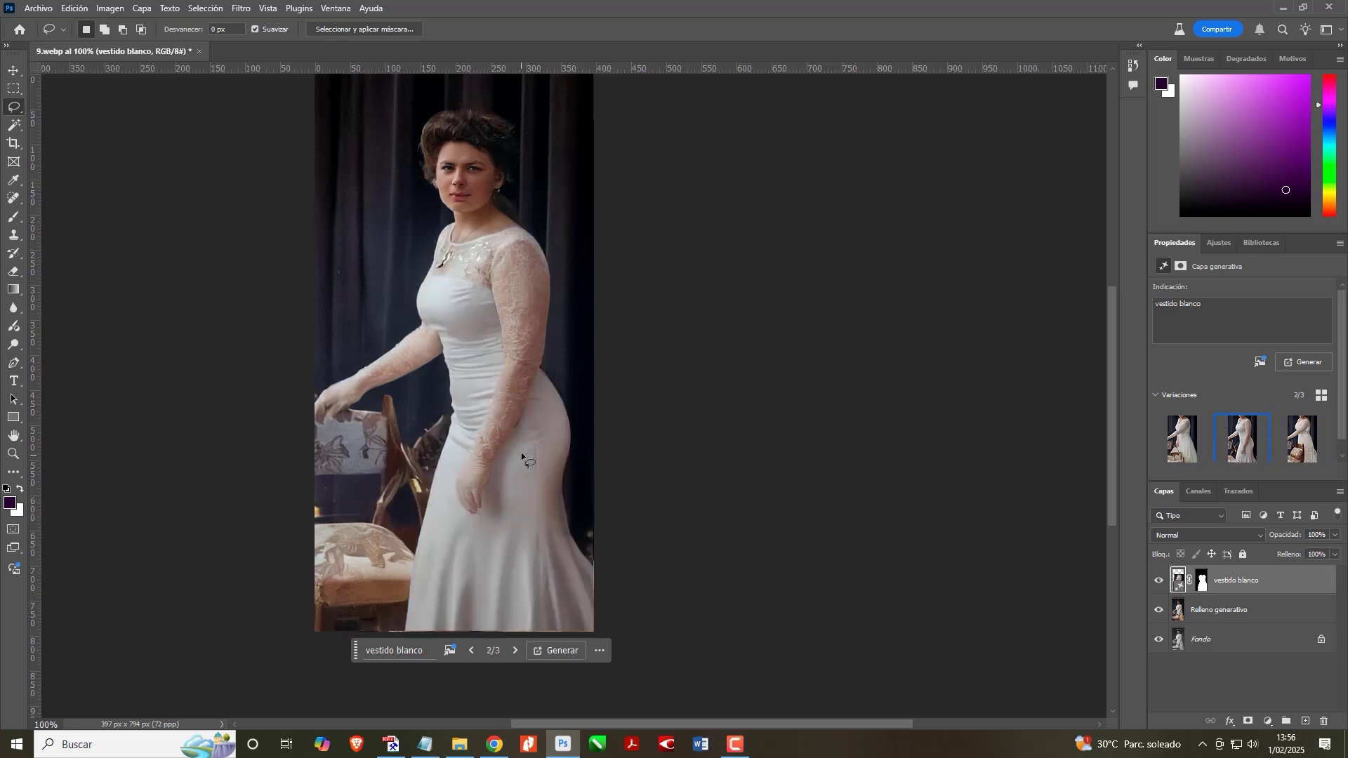
scroll(524, 454, up, 1)
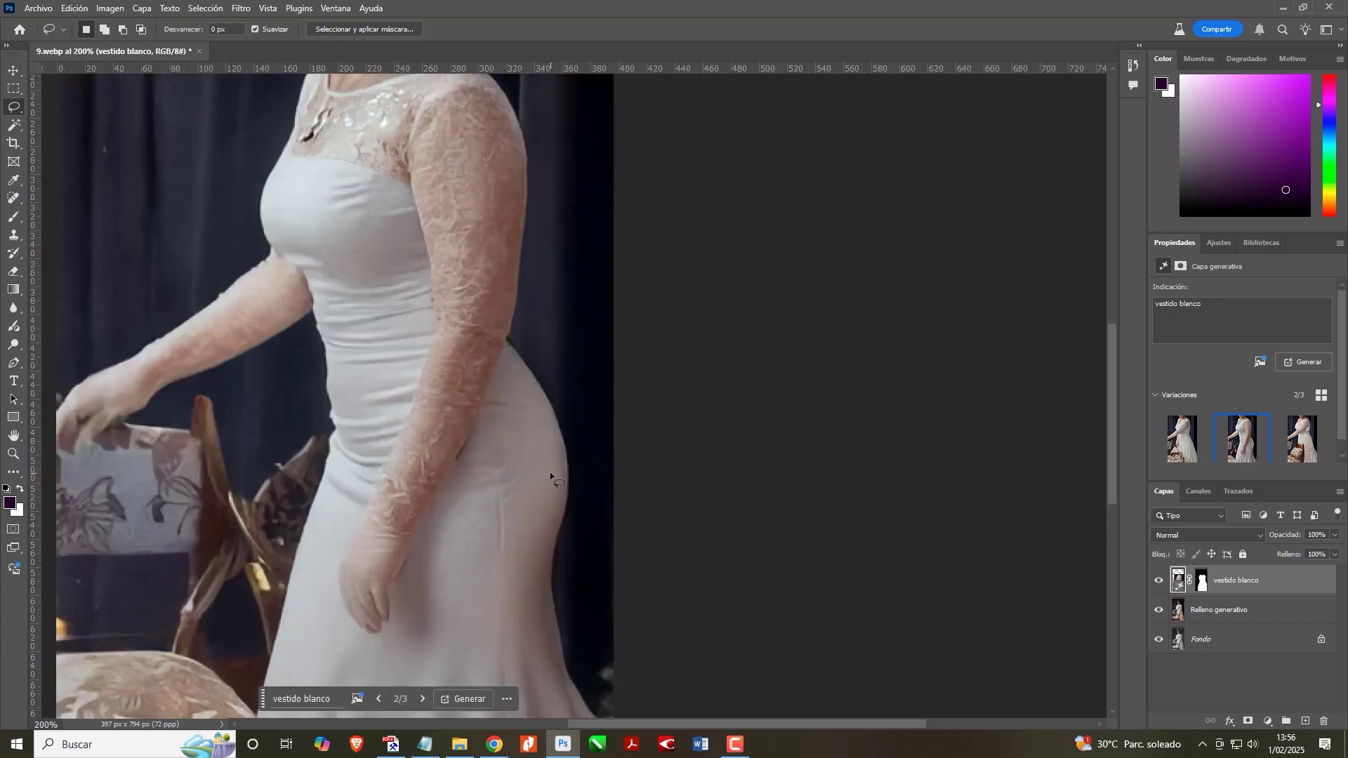
key(ctrl+e)
Step: Lasso the distorted chair parts beside the dress and replace them using Generative Fill without a prompt
scroll(534, 476, down, 1)
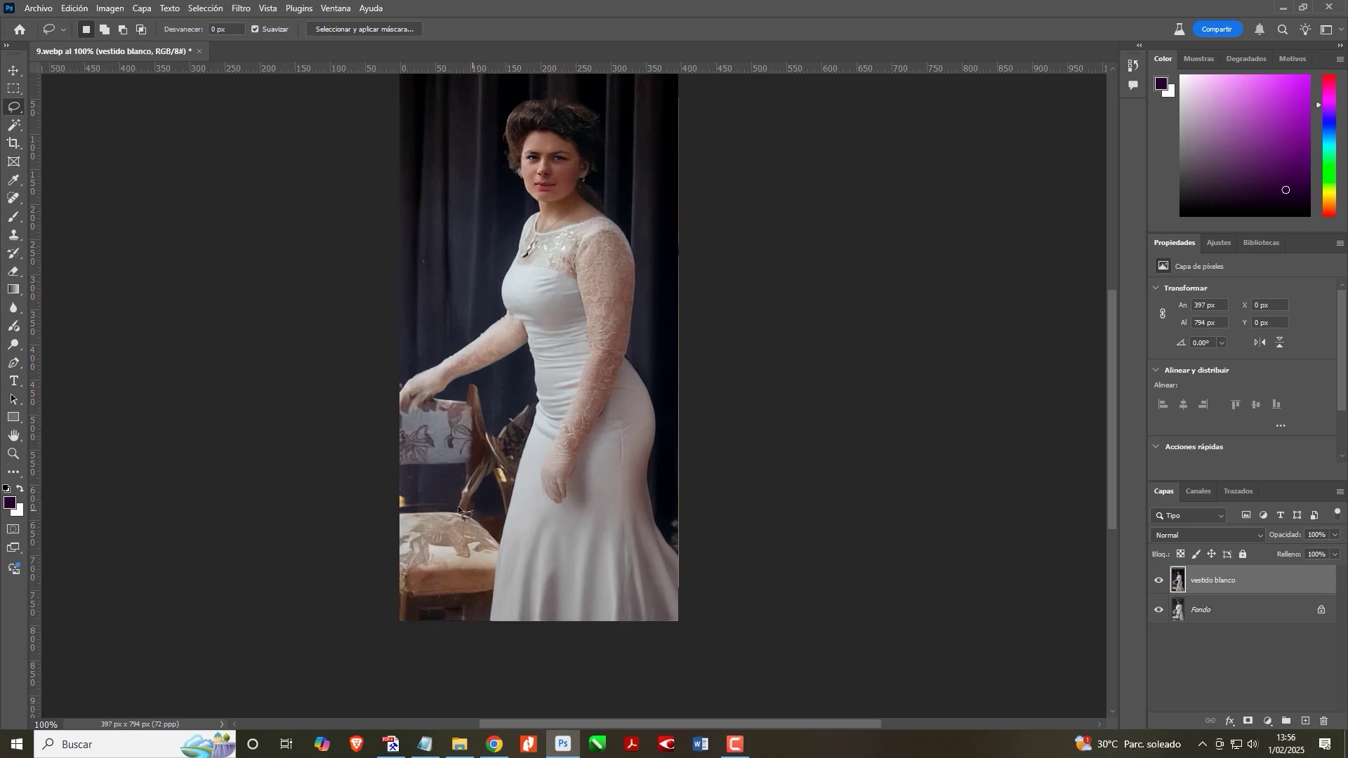
mouse_move(457, 486)
mouse_down()
mouse_move(478, 403)
mouse_move(537, 396)
mouse_move(545, 415)
mouse_move(518, 518)
mouse_move(509, 528)
mouse_move(442, 514)
mouse_up()
click(393, 546)
click(708, 545)
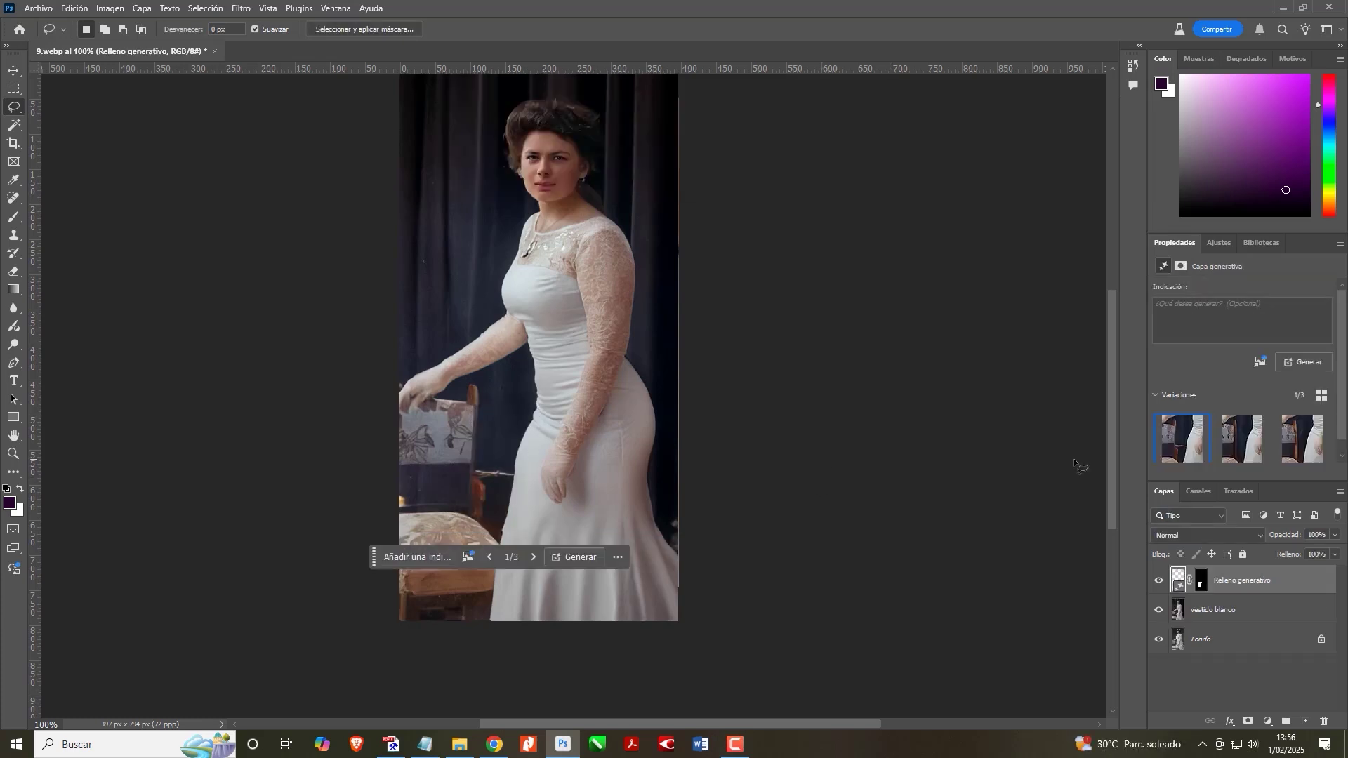
Step: Choose the second chair variation and merge it into the white dress layer
click(1242, 444)
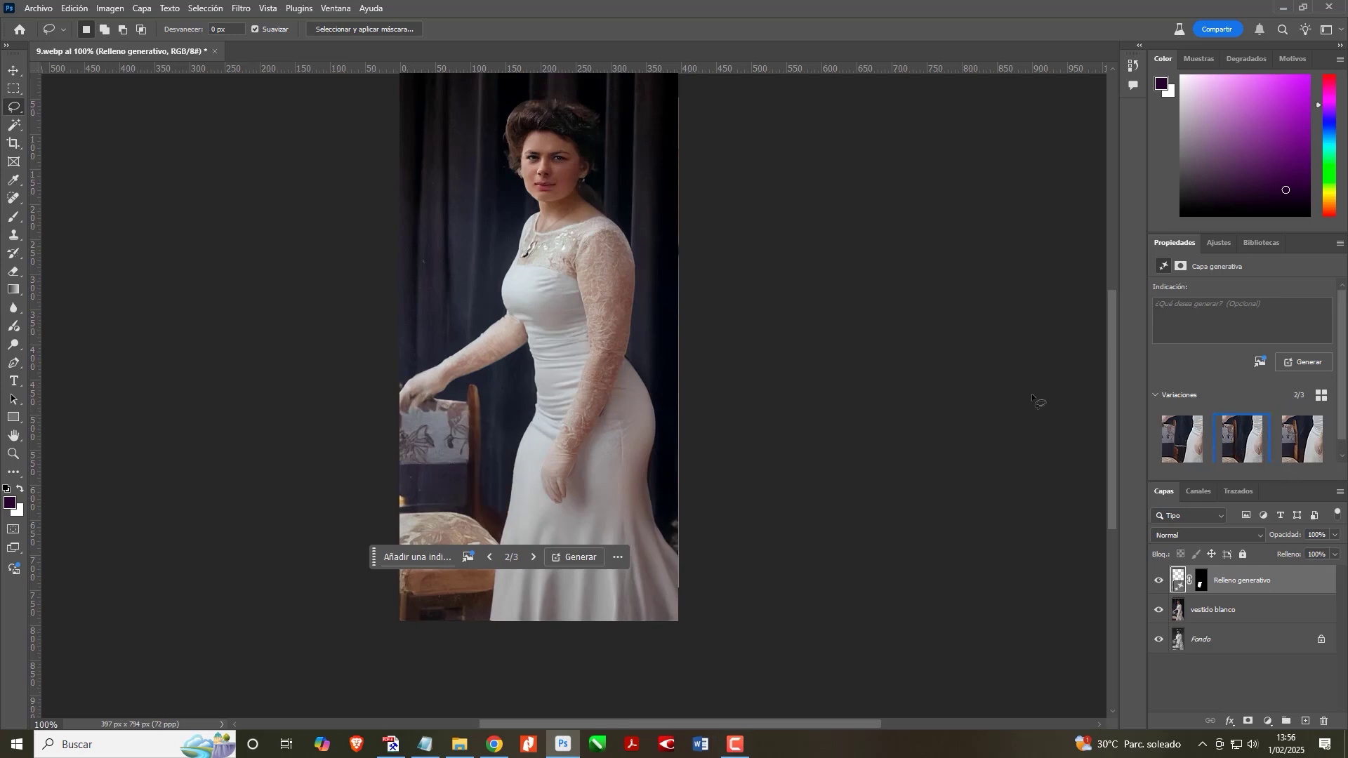
scroll(1113, 415, up, 2)
key(v)
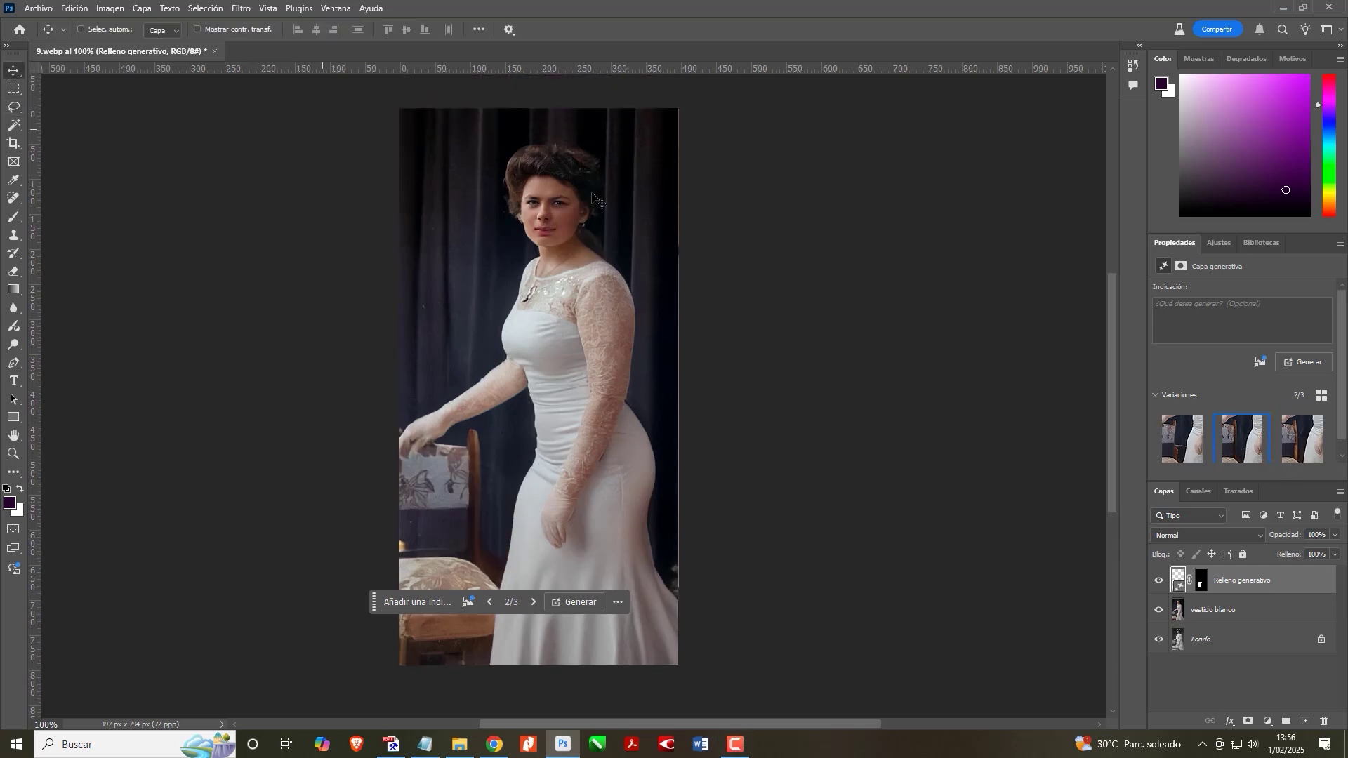
key(ctrl+minus)
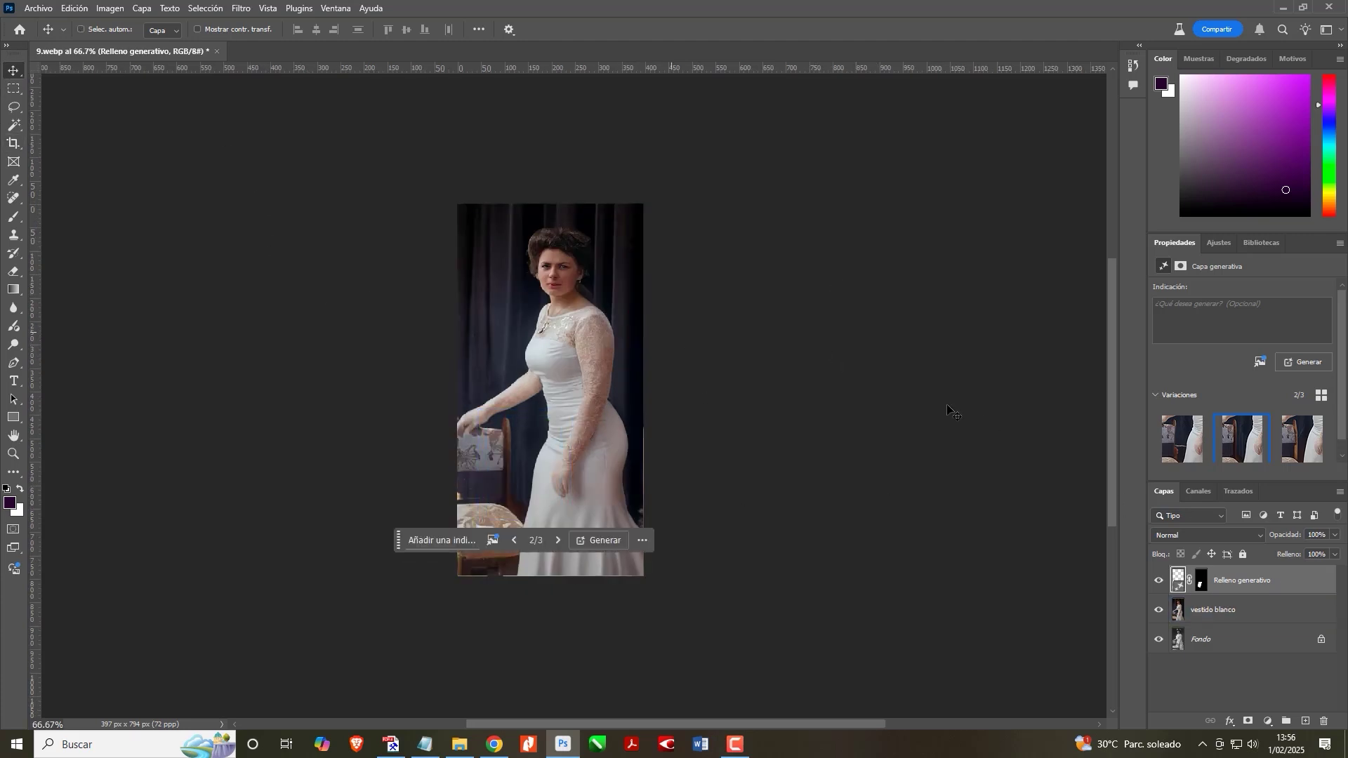
key(ctrl+e)
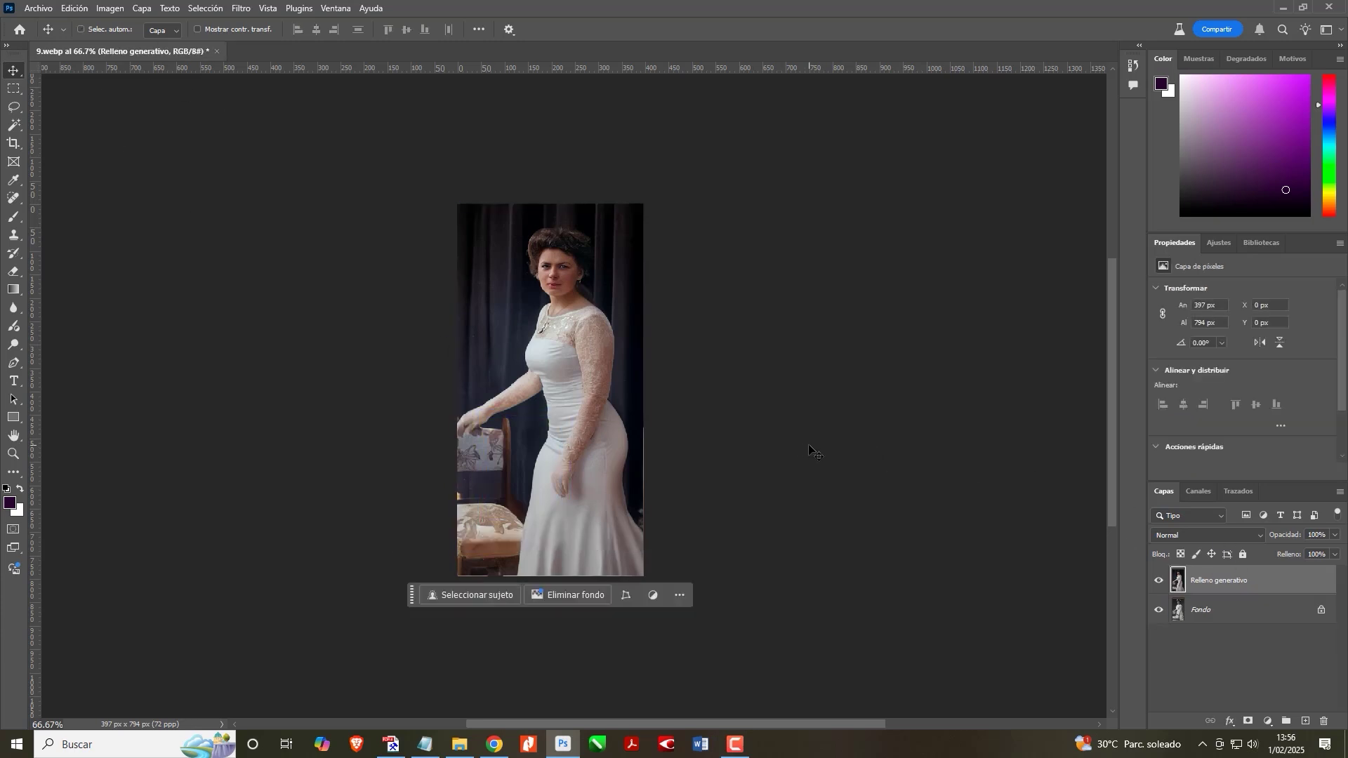
Step: Toggle the edited layer's visibility to compare the finished portrait with the original photo
key(ctrl+plus)
click(1159, 582)
click(1159, 583)
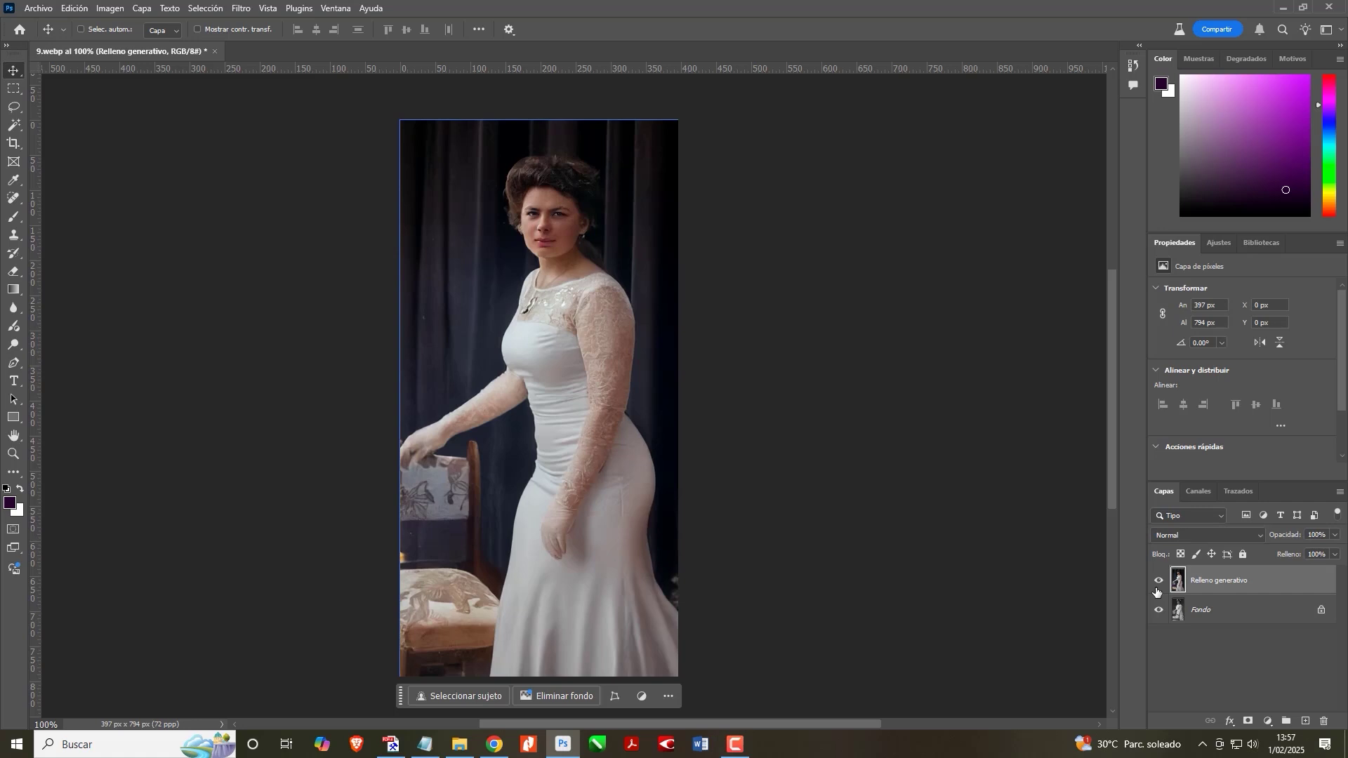
click(1159, 583)
click(1158, 582)
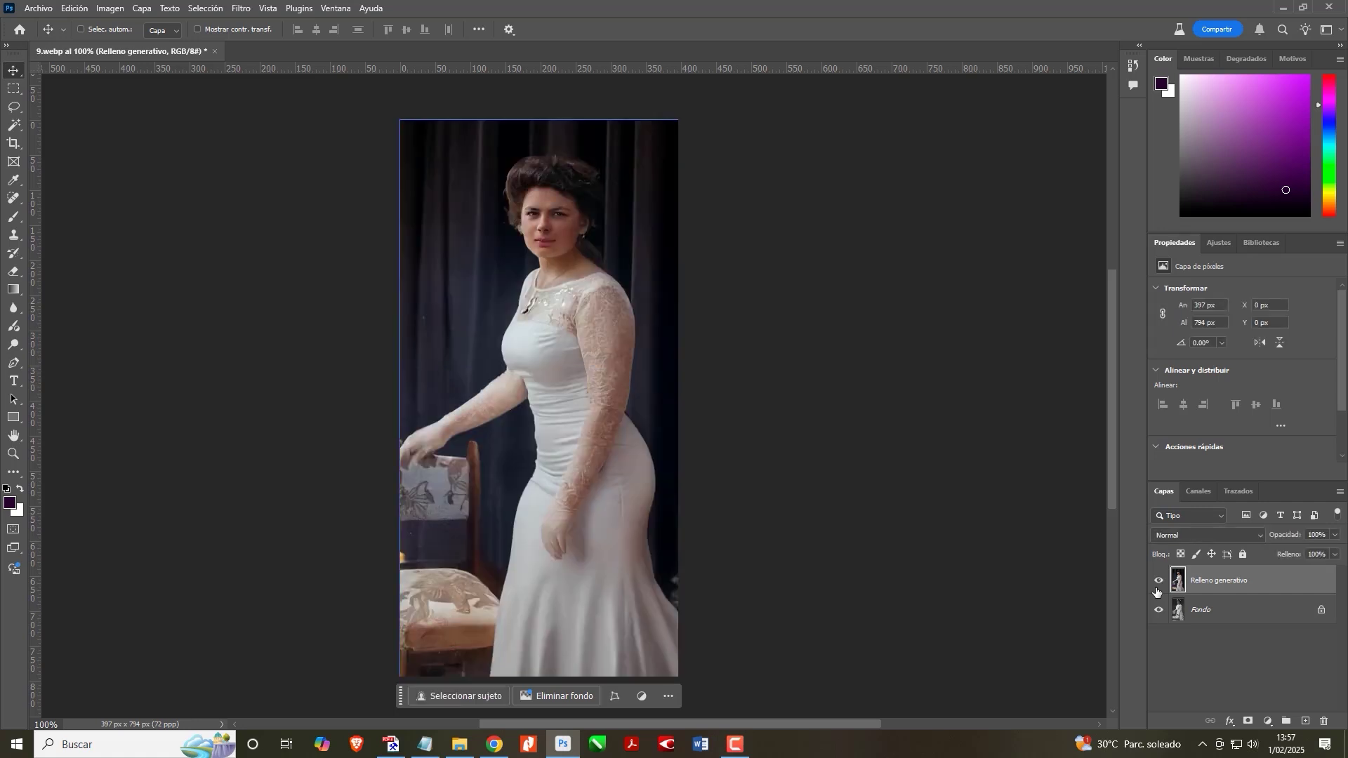